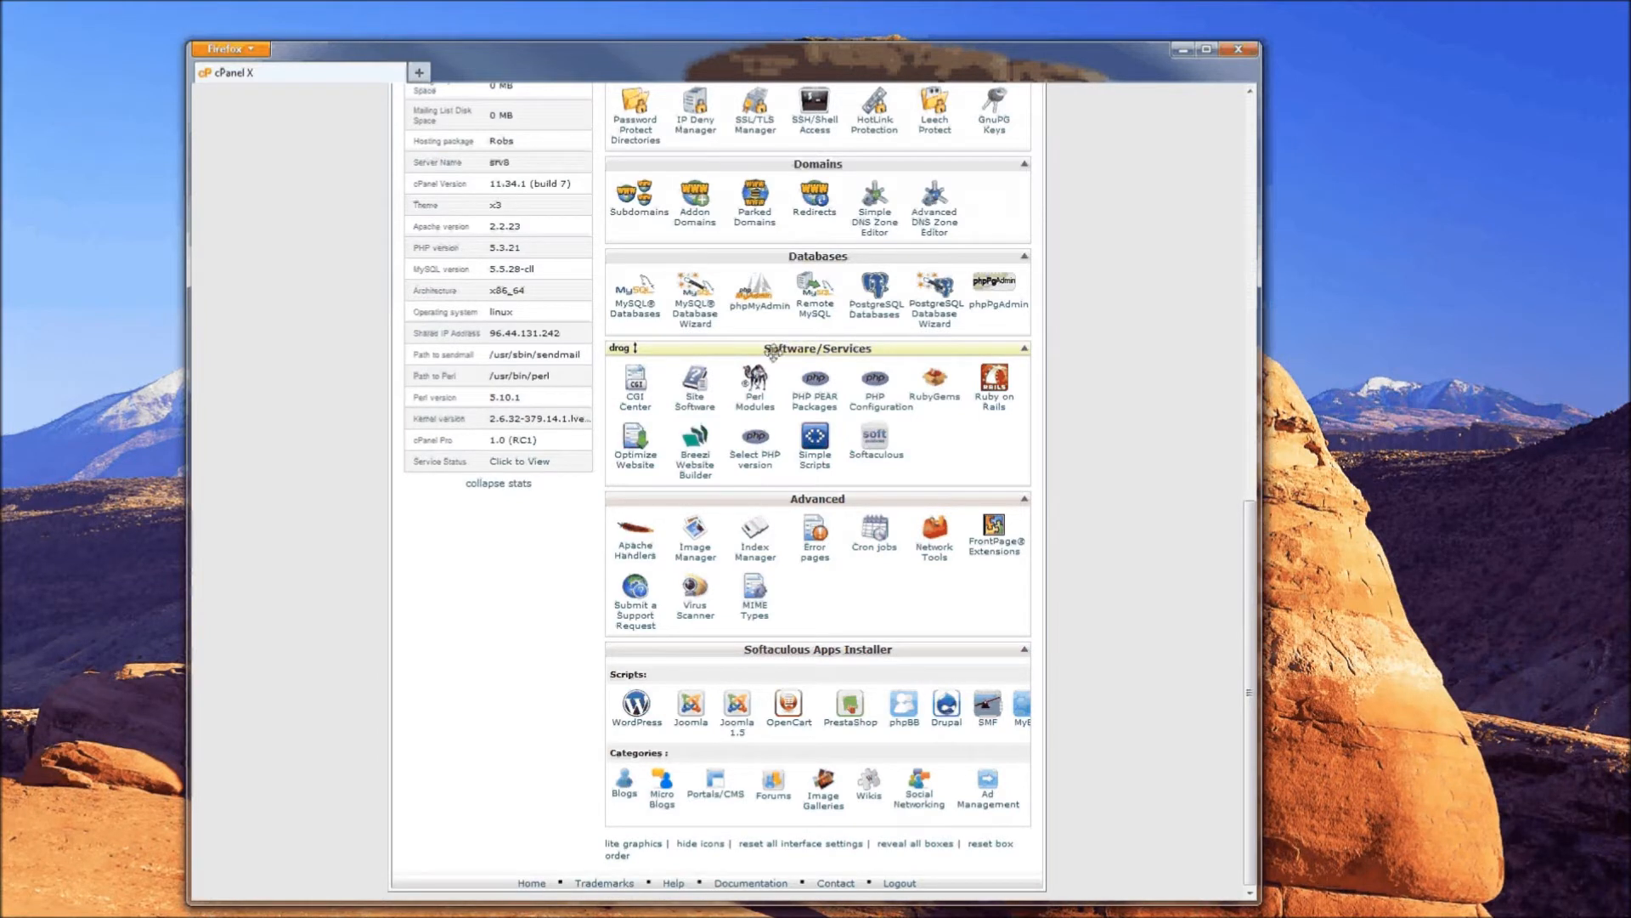
- Launch the Softaculous Apps Installer from cPanel's Software section
click(875, 441)
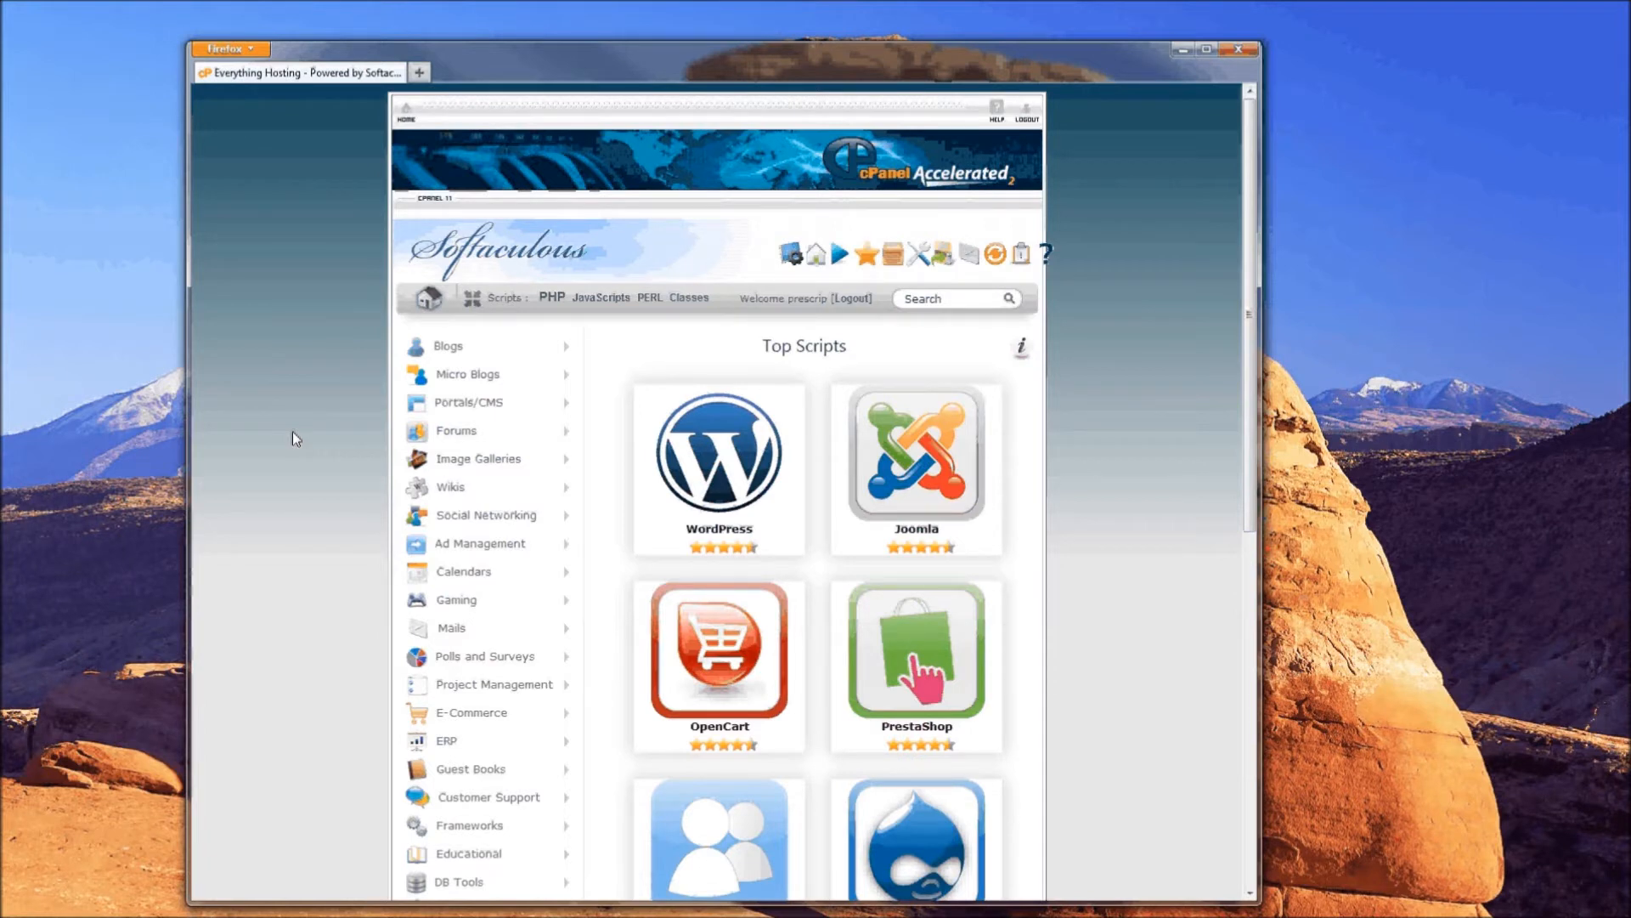
- Scroll through Softaculous's Top Scripts list to locate SMF, then return to the top
scroll(771, 383, down, 5)
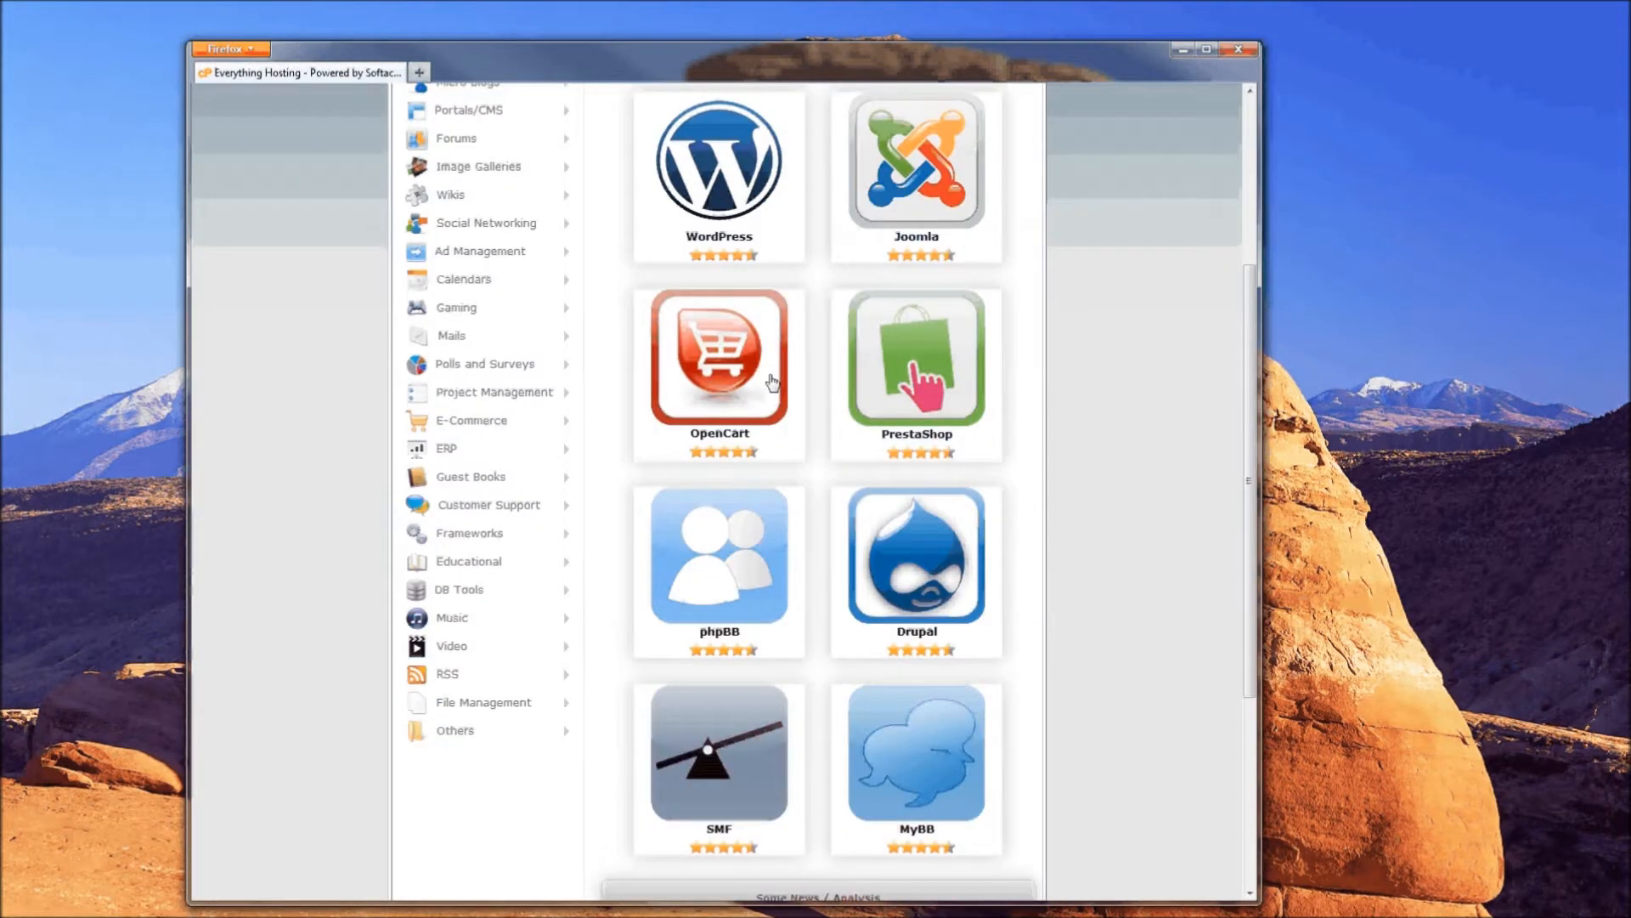
scroll(771, 383, up, 4)
scroll(757, 375, down, 4)
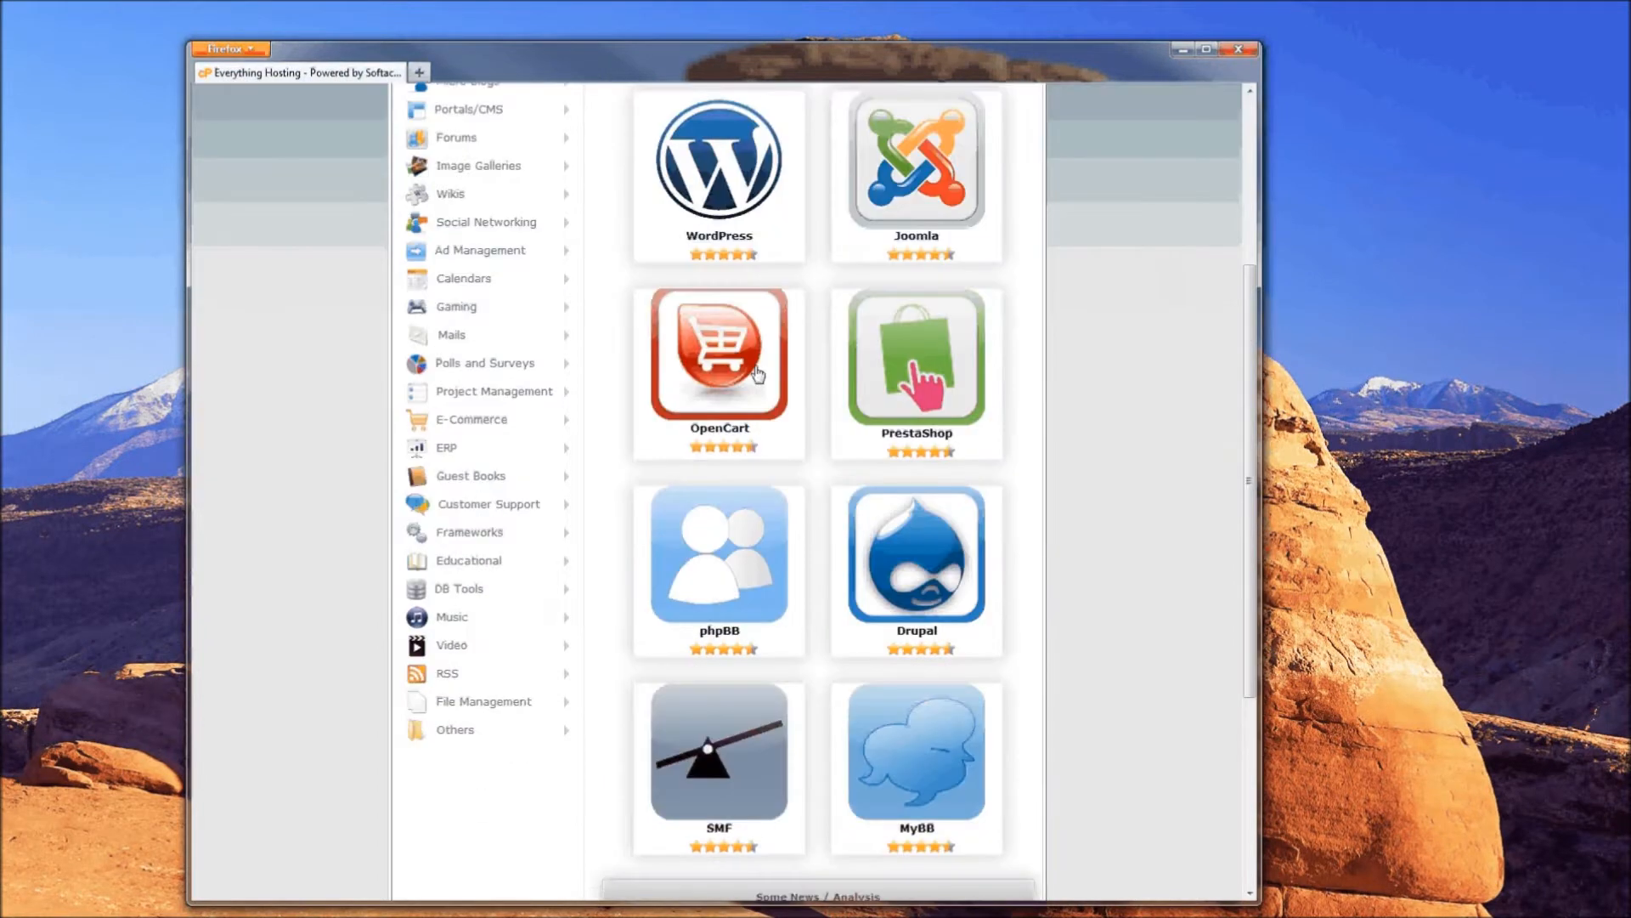
scroll(757, 375, down, 2)
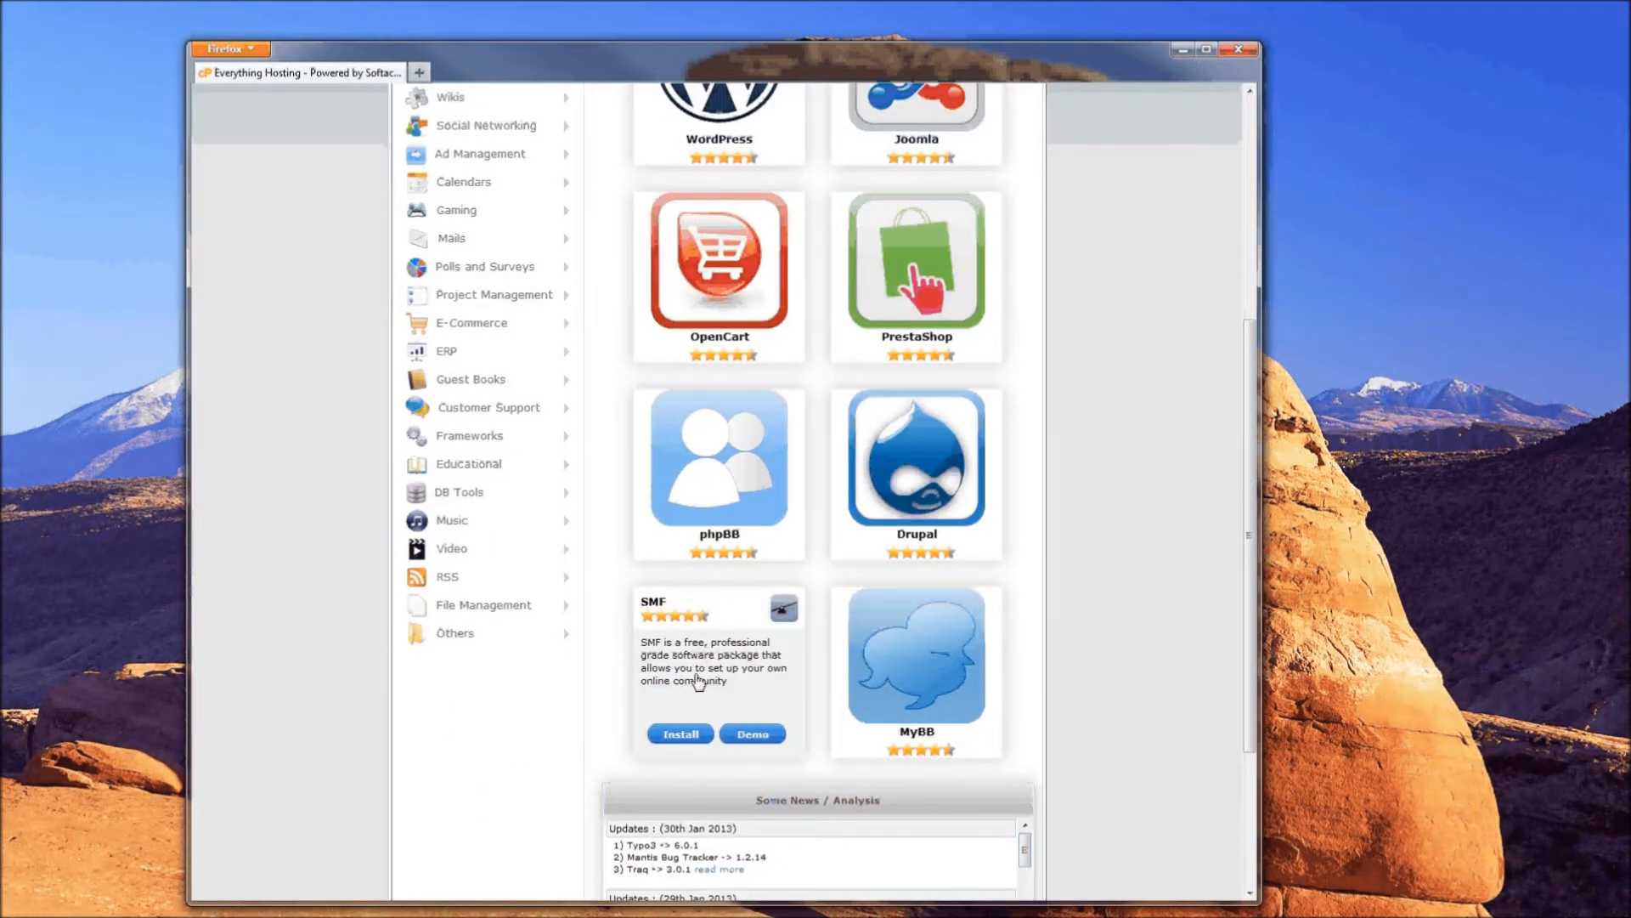
scroll(590, 408, up, 3)
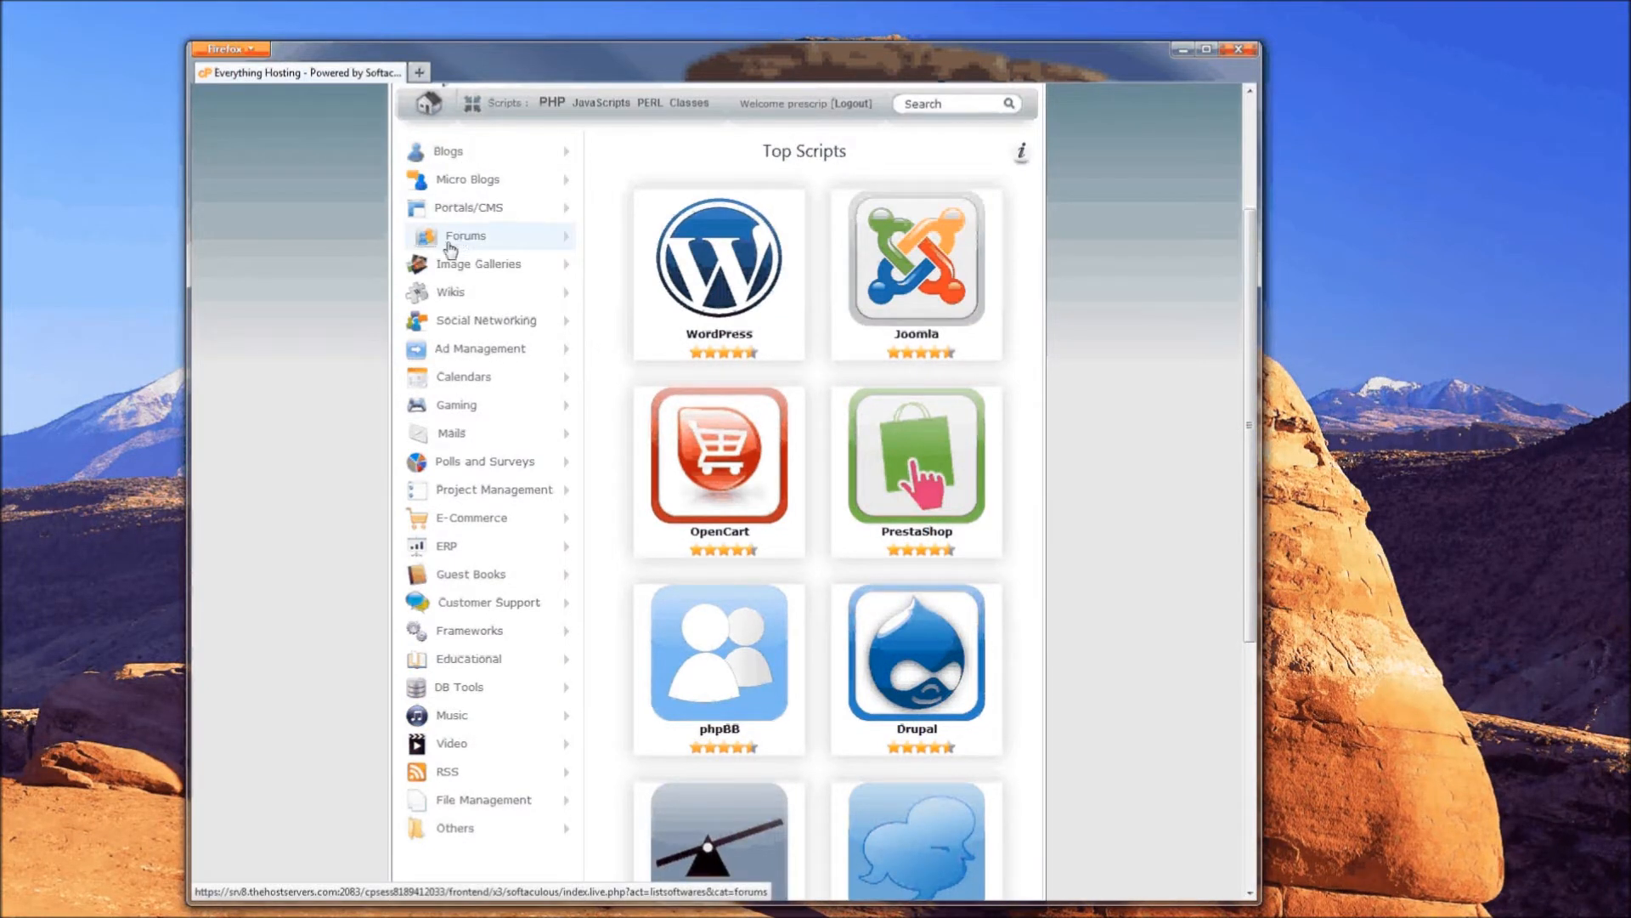
- Expand the Forums category and open the SMF page showing version 2.0.3 and its description
click(568, 243)
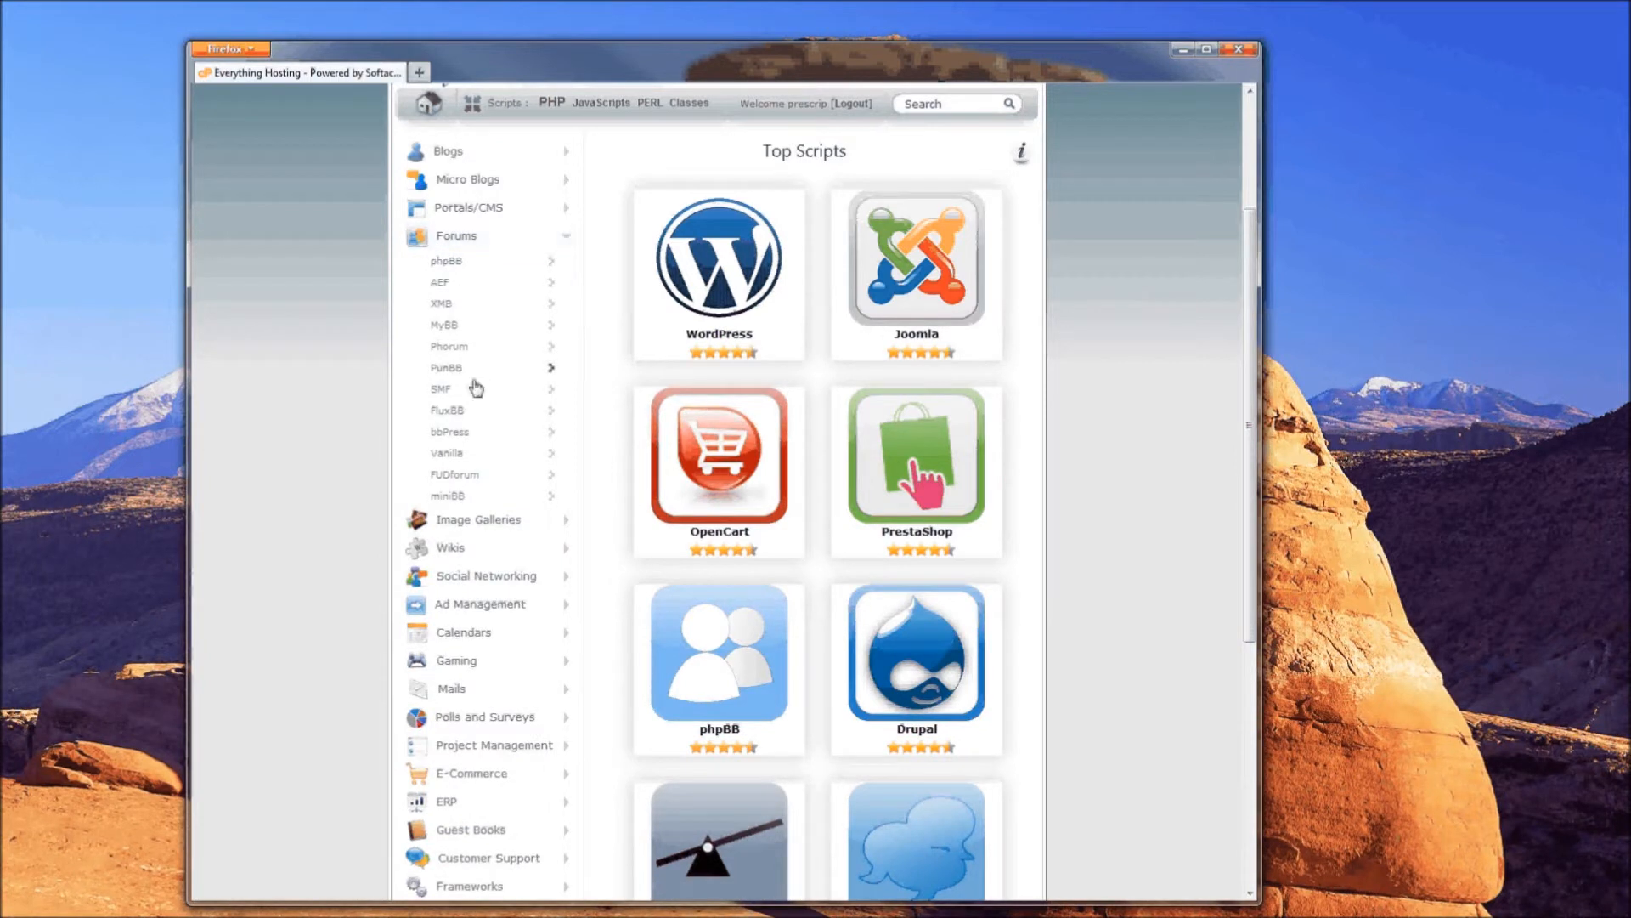
click(440, 390)
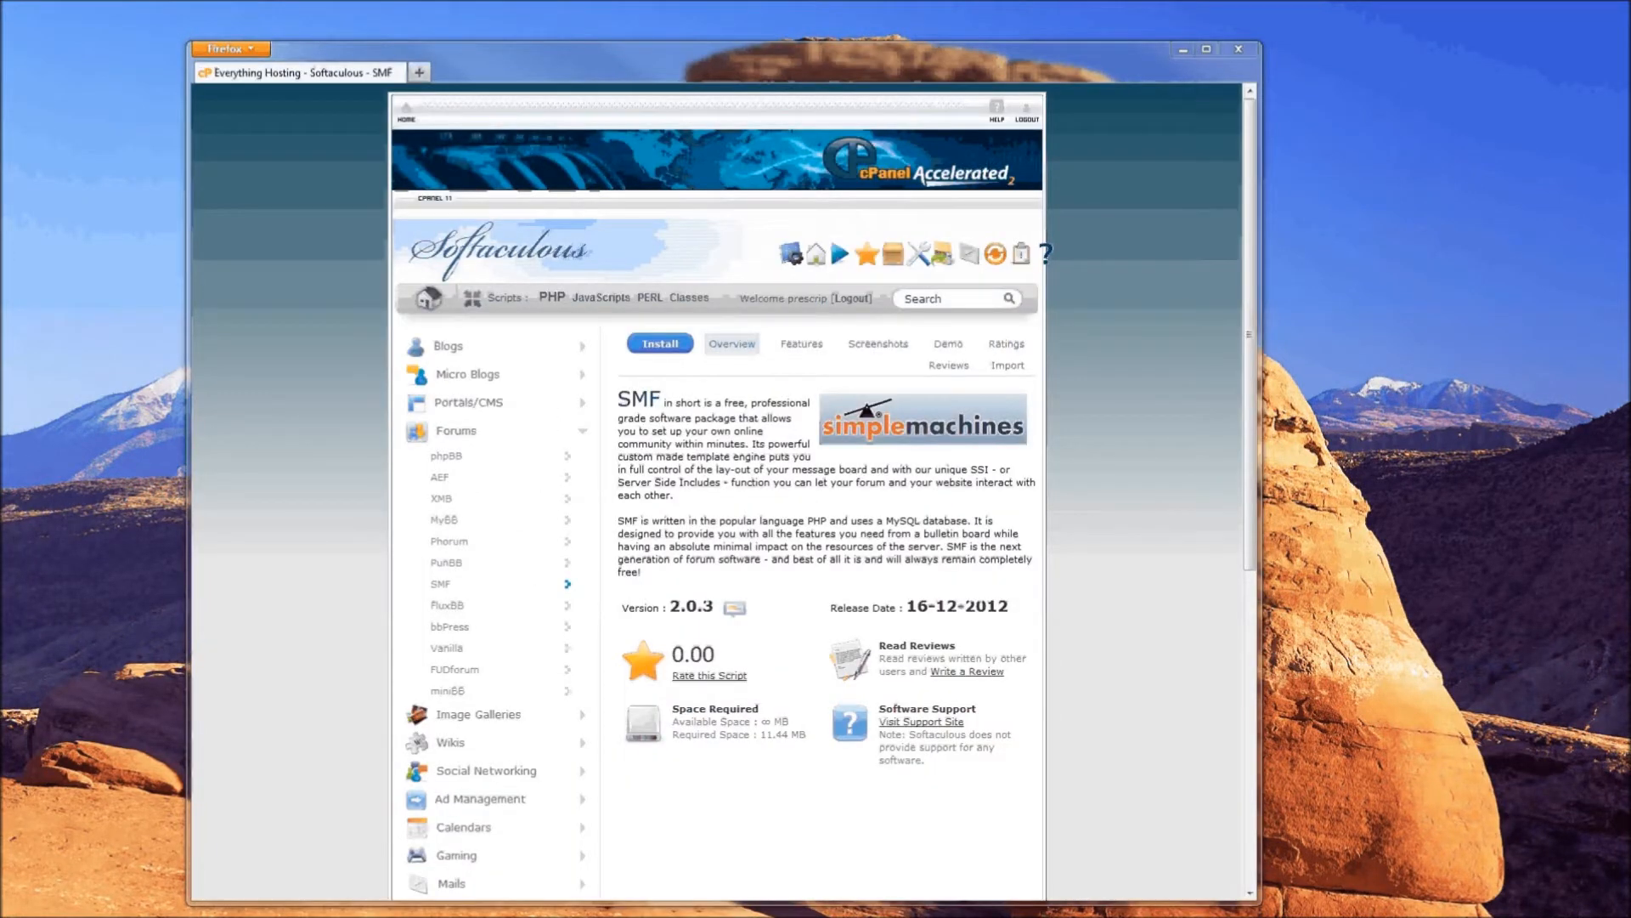
drag(667, 405, 693, 490)
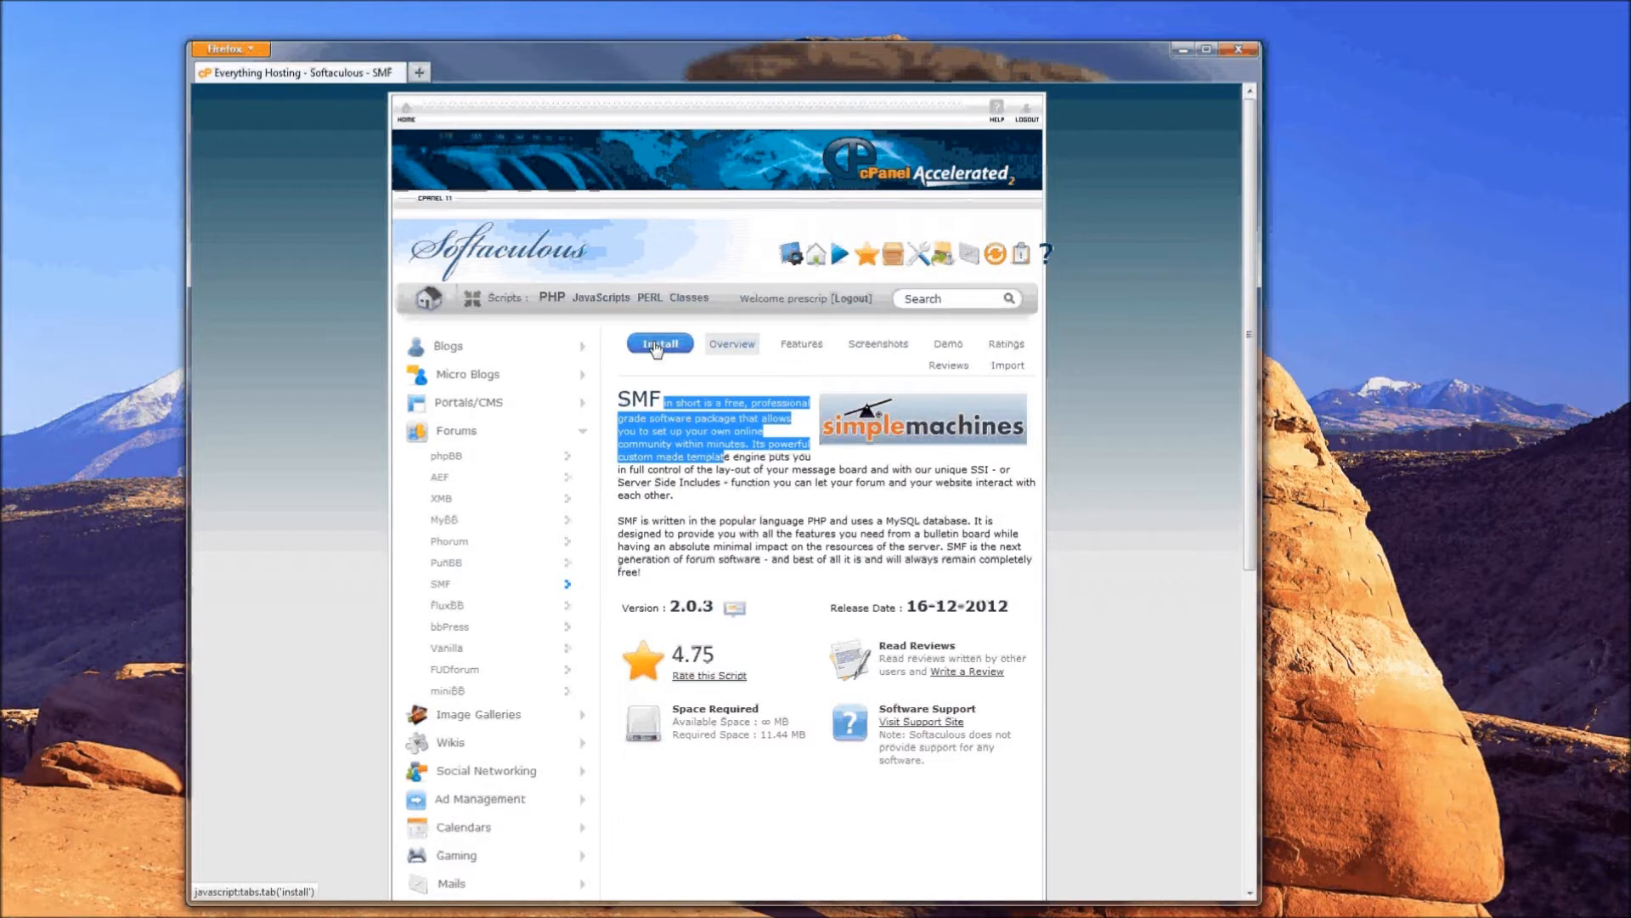
click(318, 499)
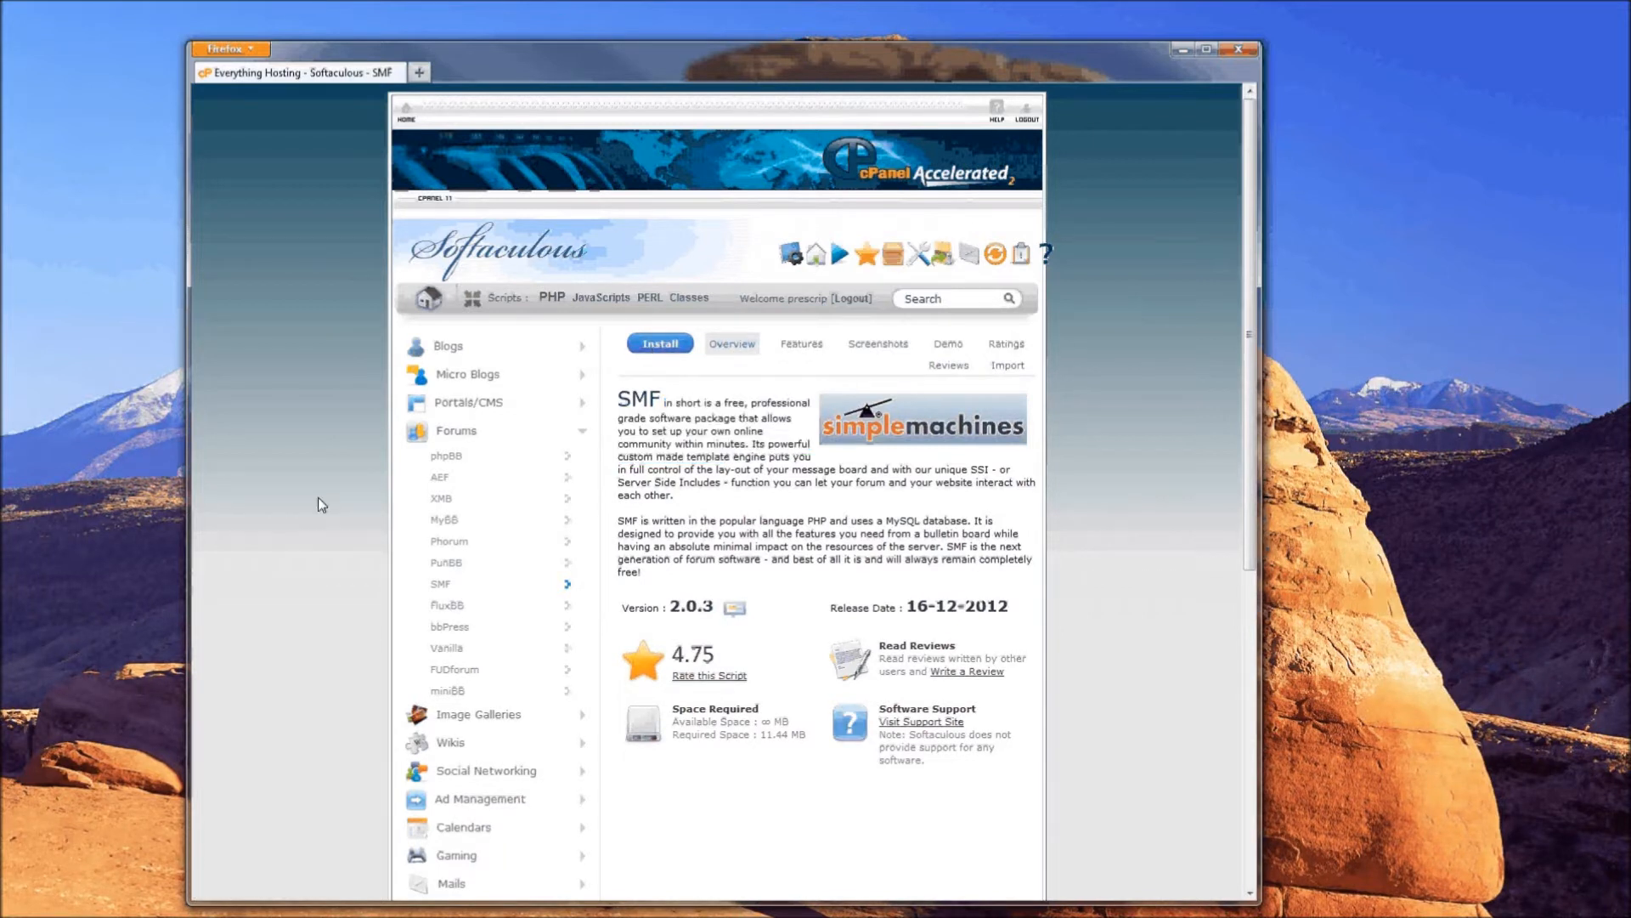
click(660, 348)
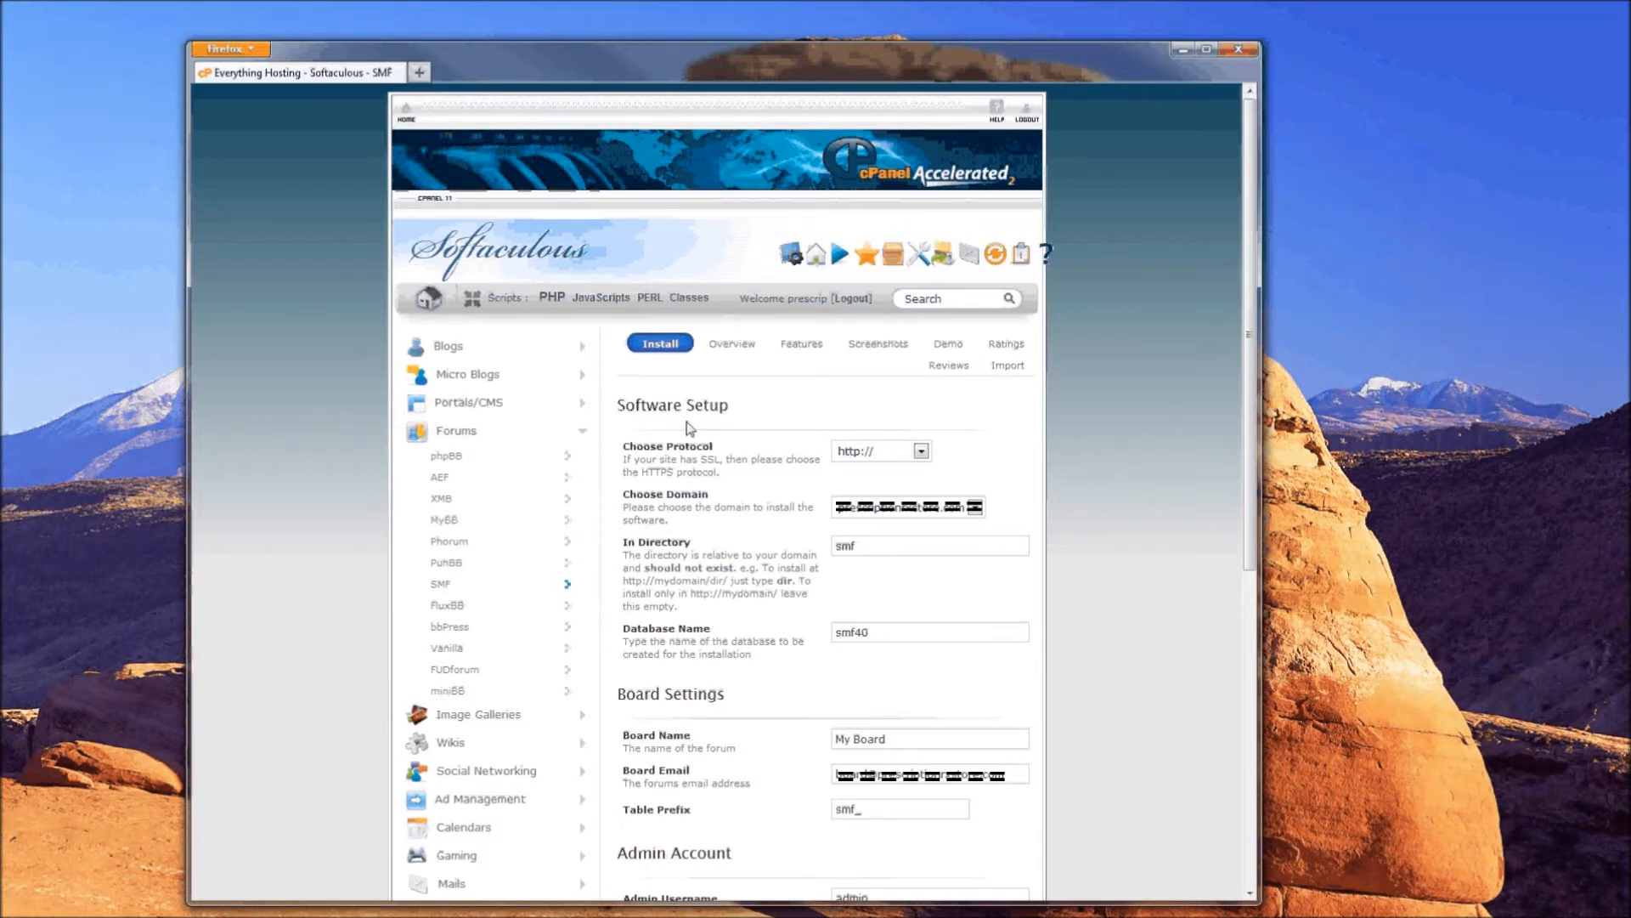
drag(623, 445, 716, 452)
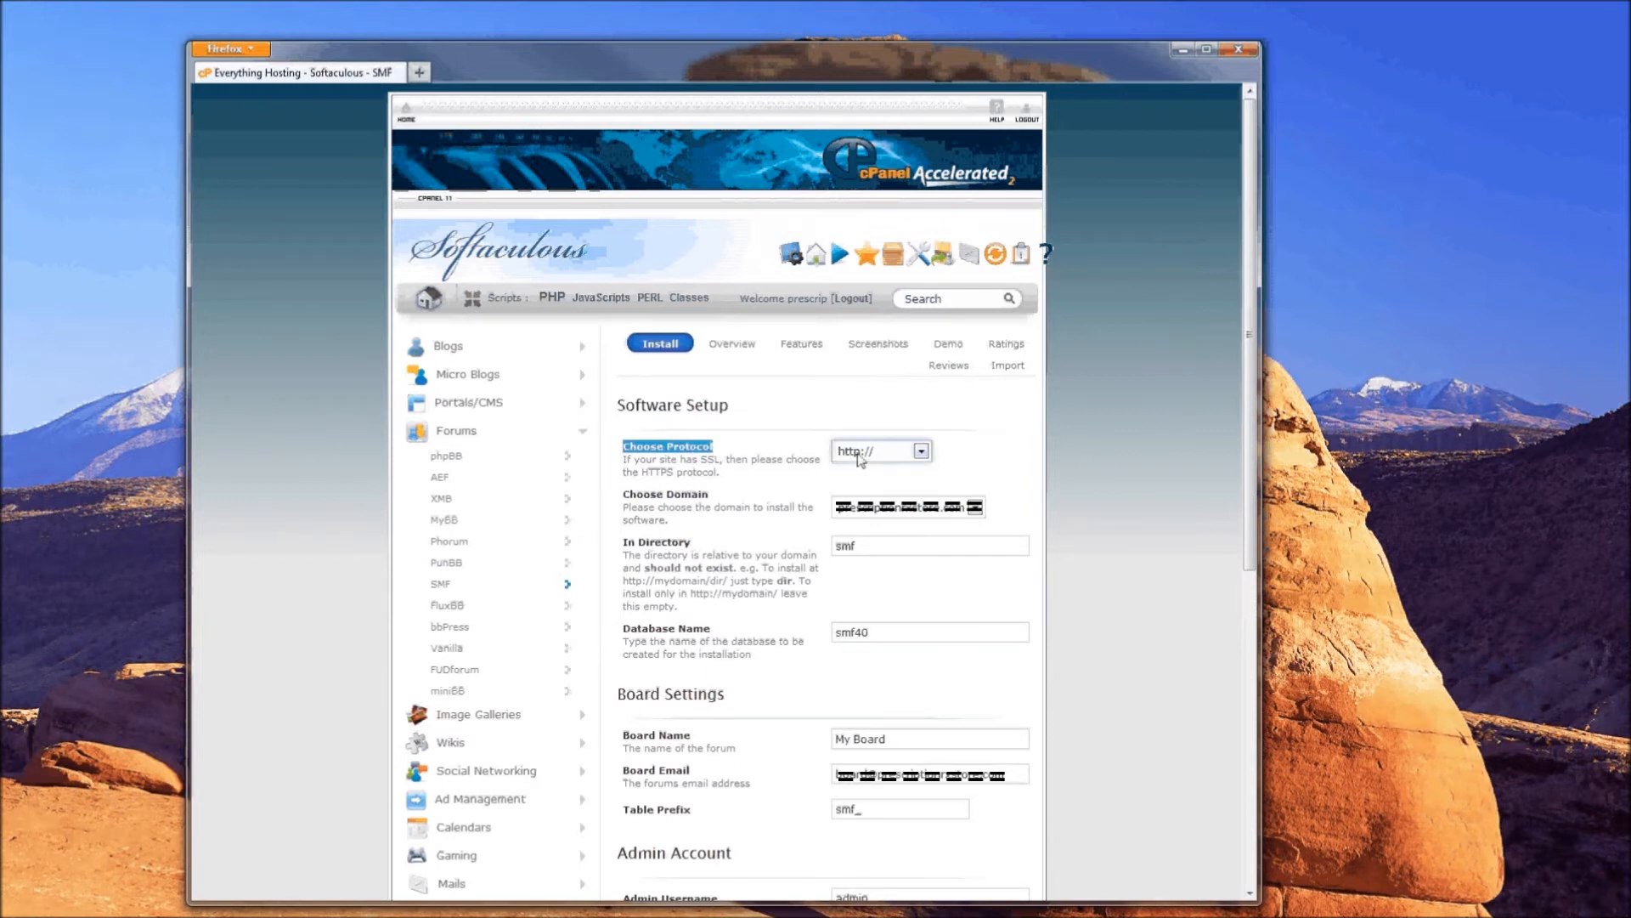
click(921, 452)
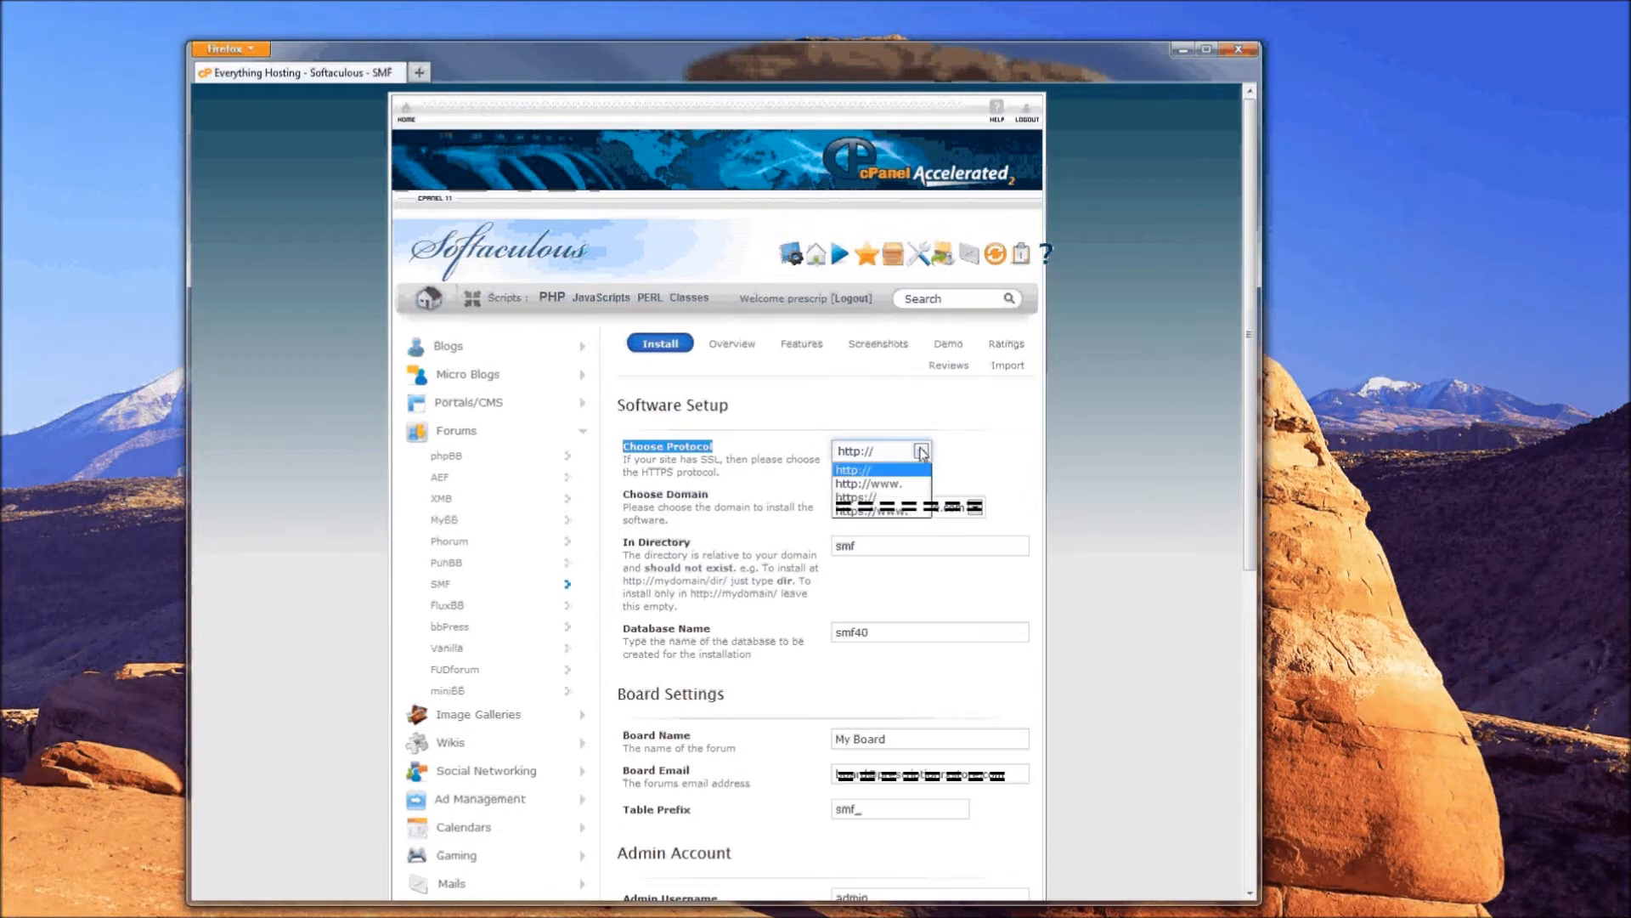
click(922, 452)
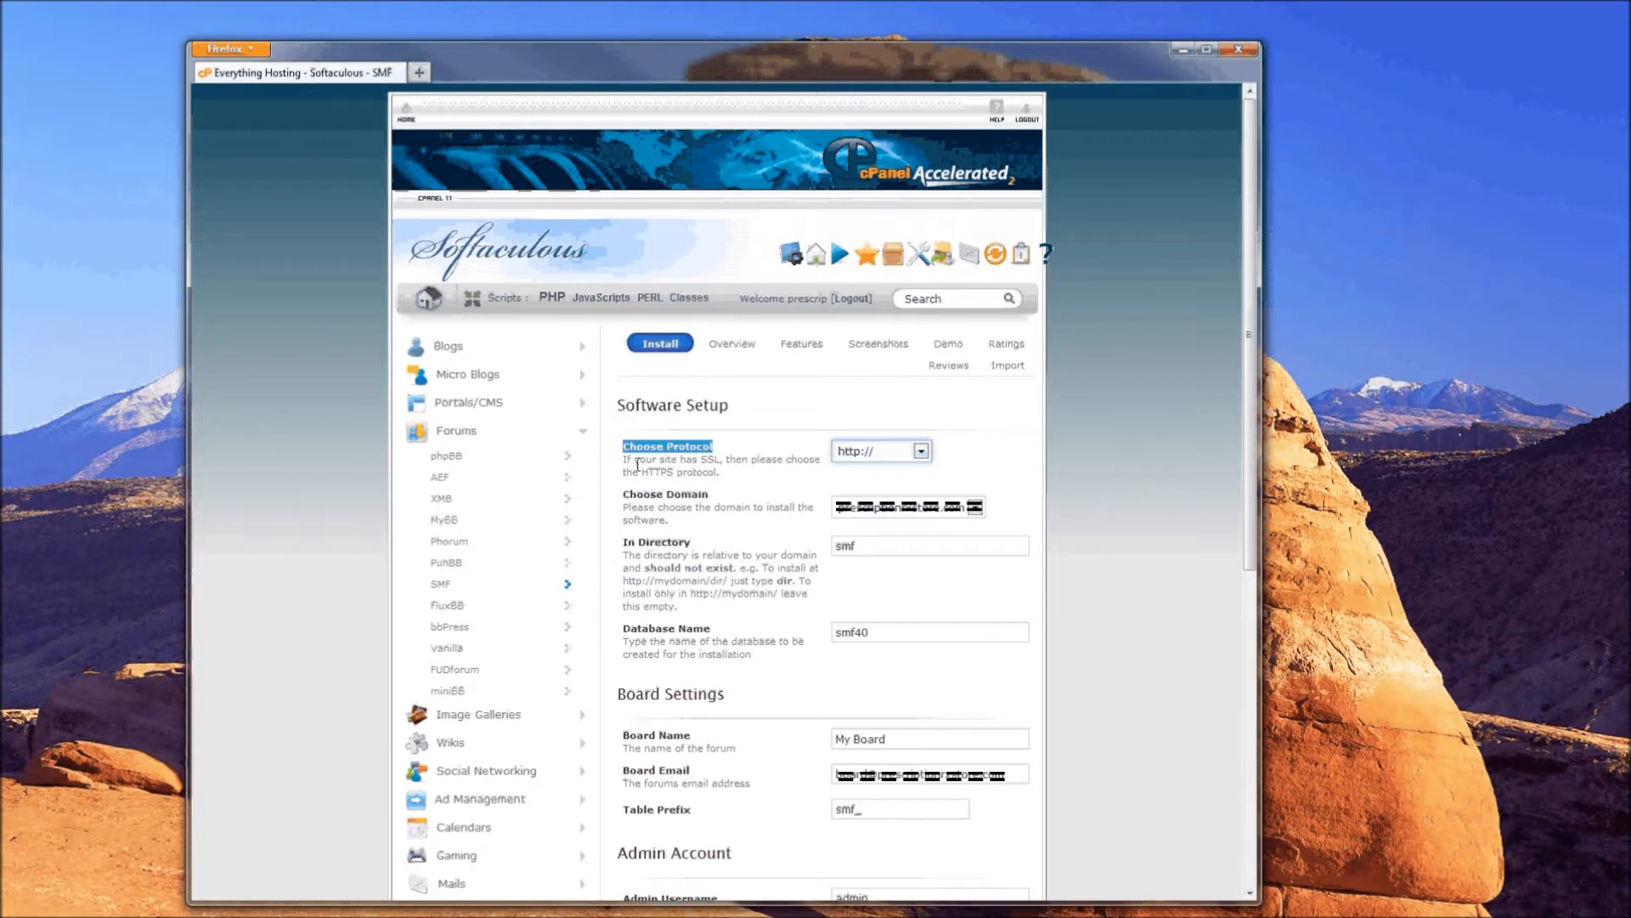
drag(626, 494, 675, 523)
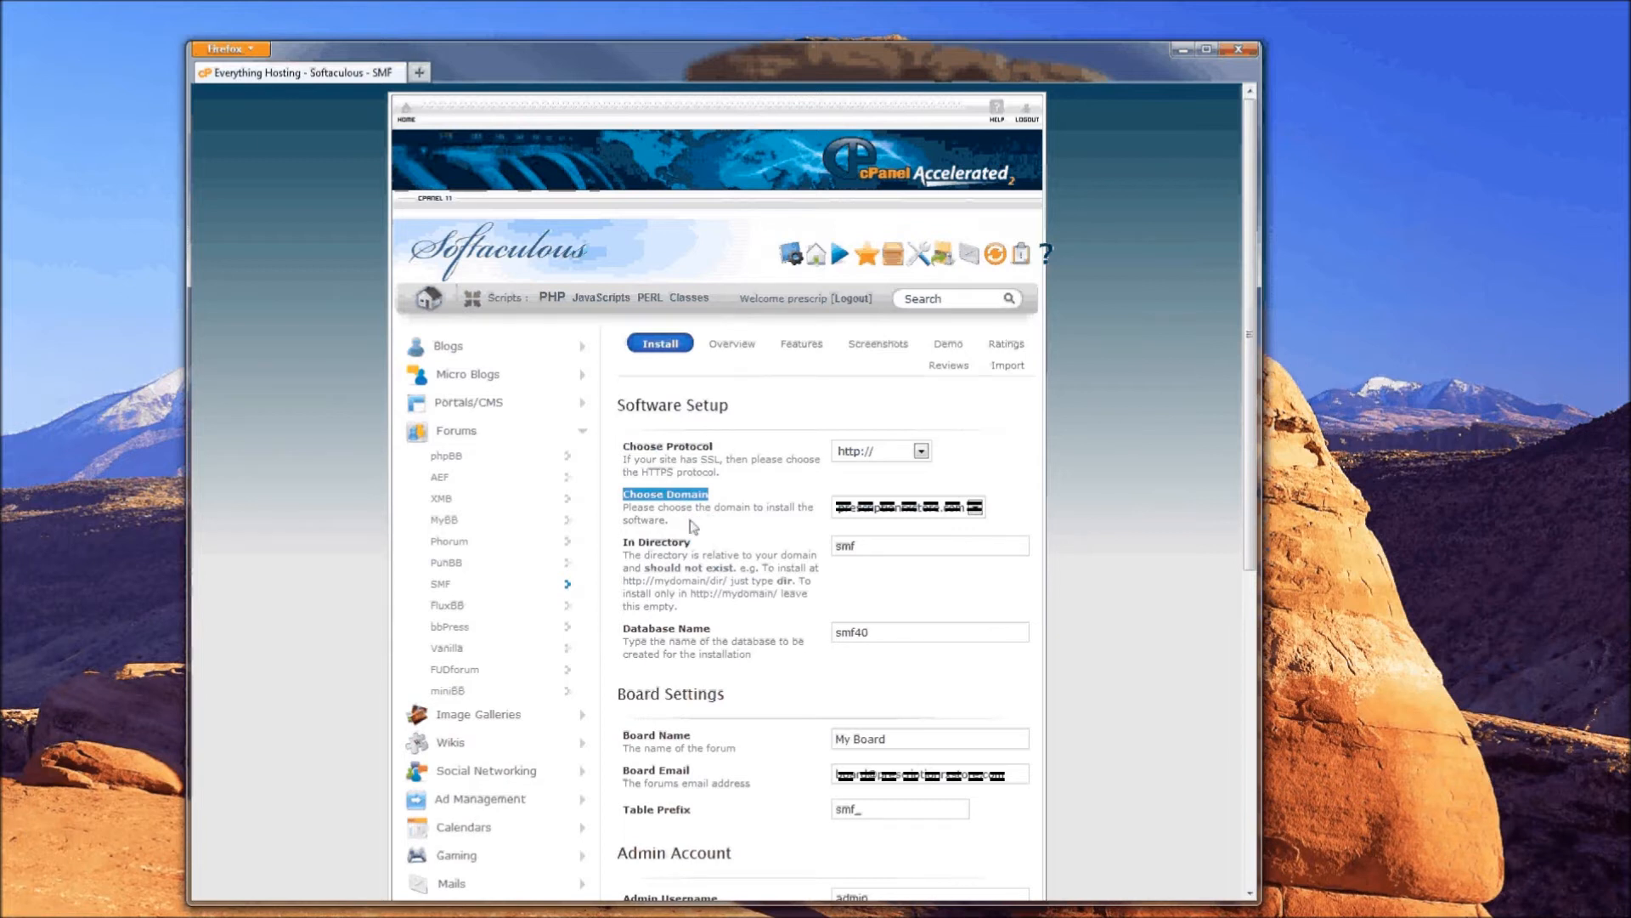
- Replace the default install directory smf with forum, keeping database smf40
click(627, 542)
drag(626, 542, 690, 543)
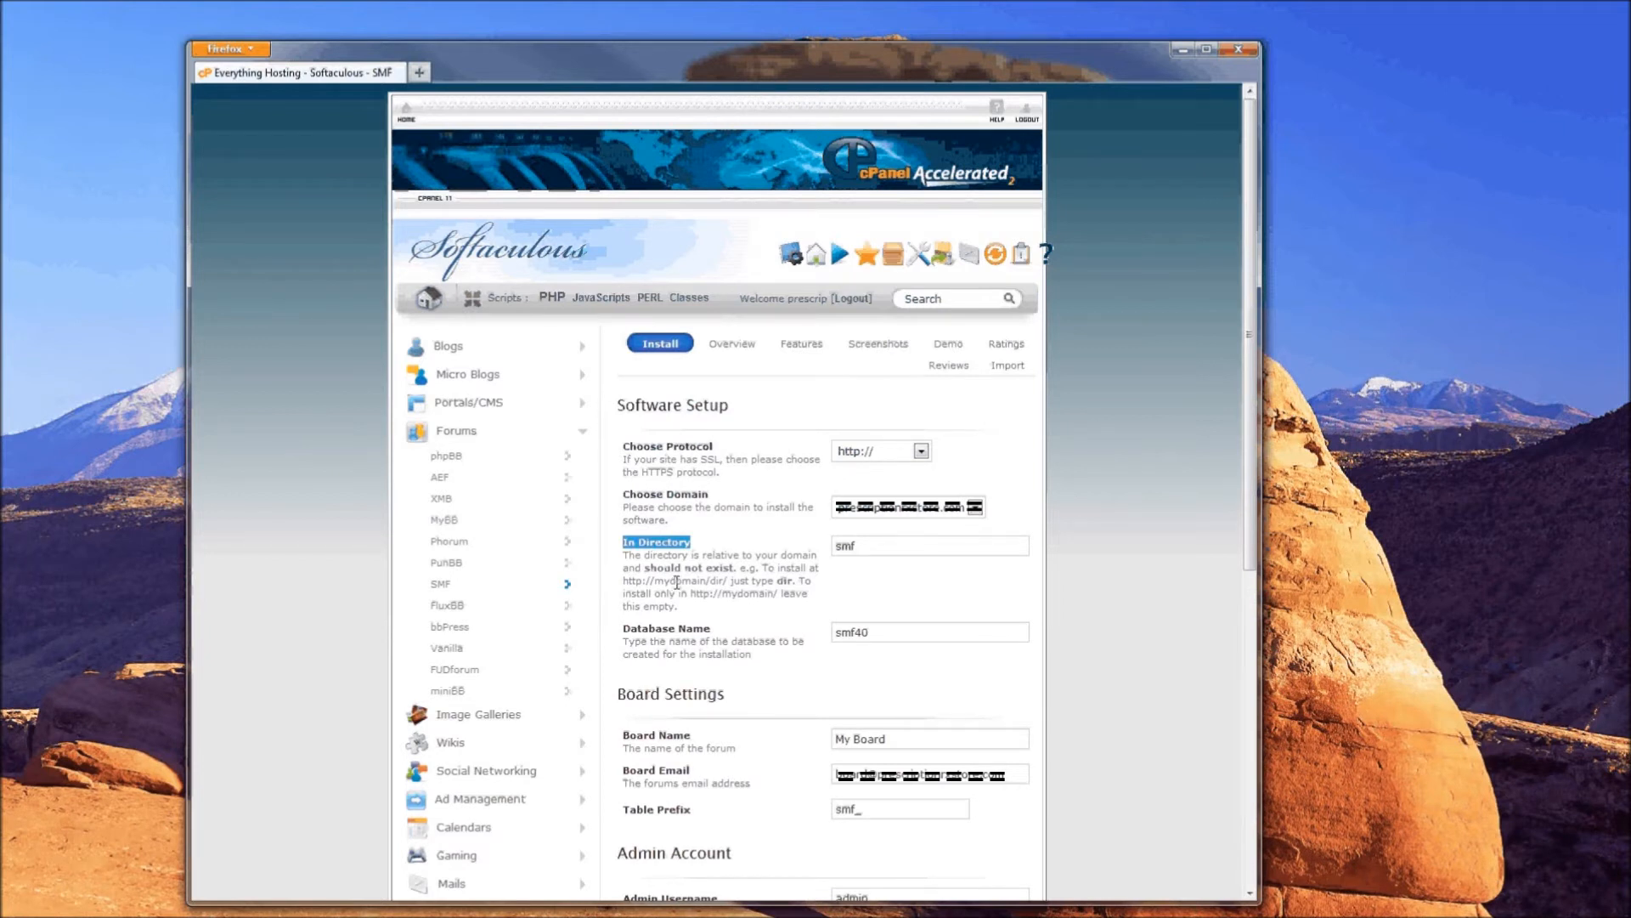
drag(859, 547, 717, 538)
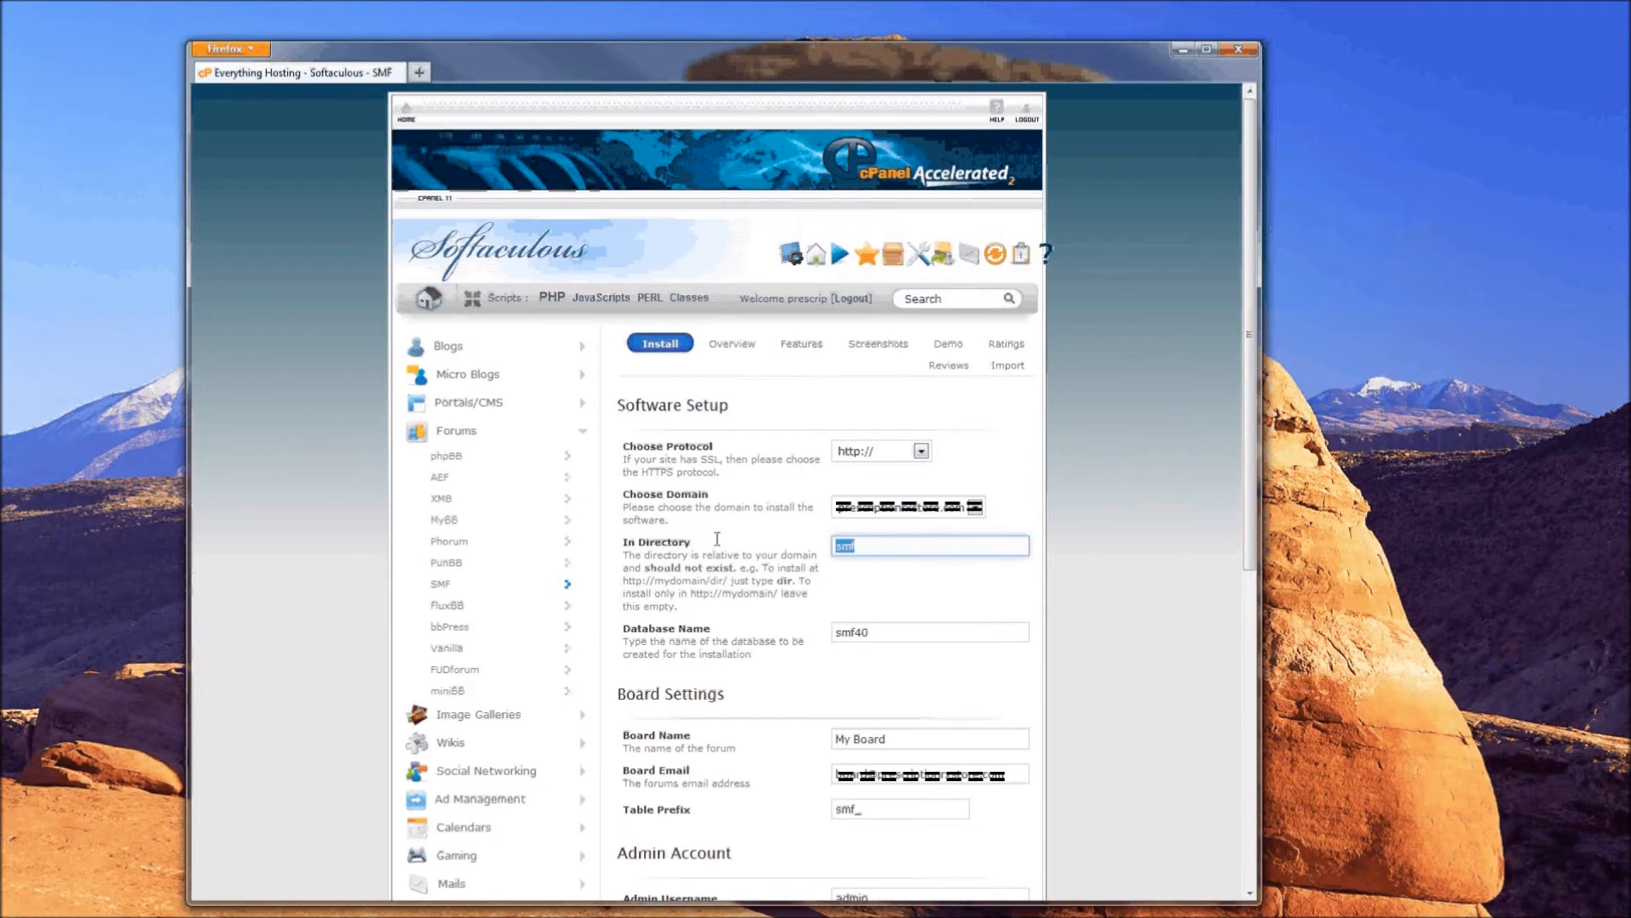
key(BackSpace)
text(forum)
click(718, 557)
drag(625, 630, 715, 635)
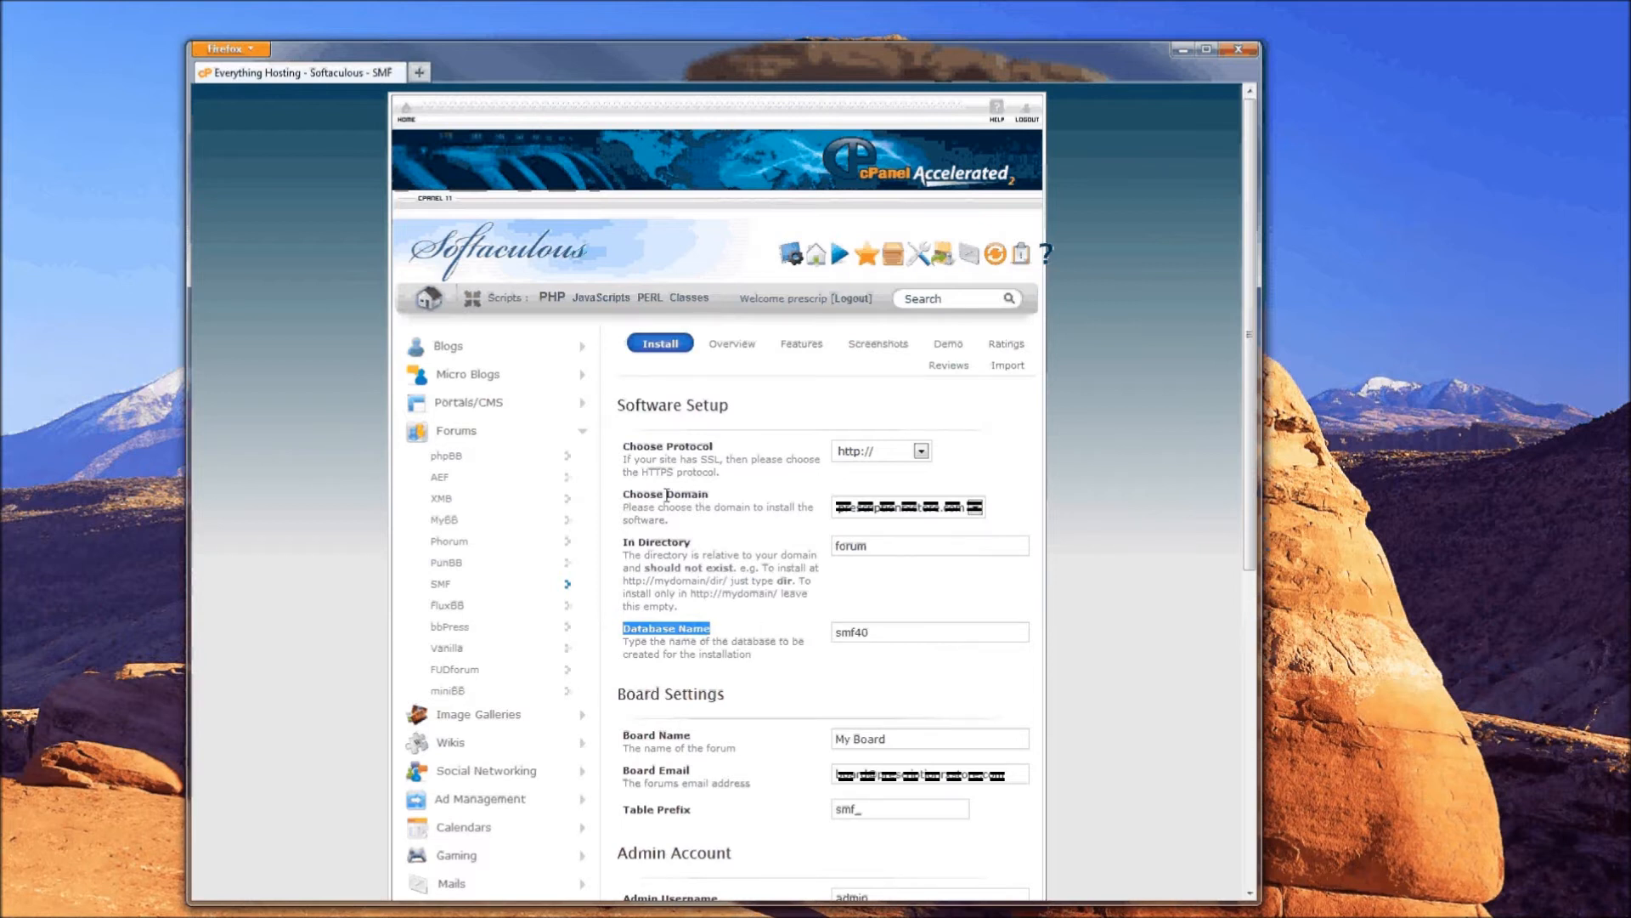
click(872, 633)
click(875, 635)
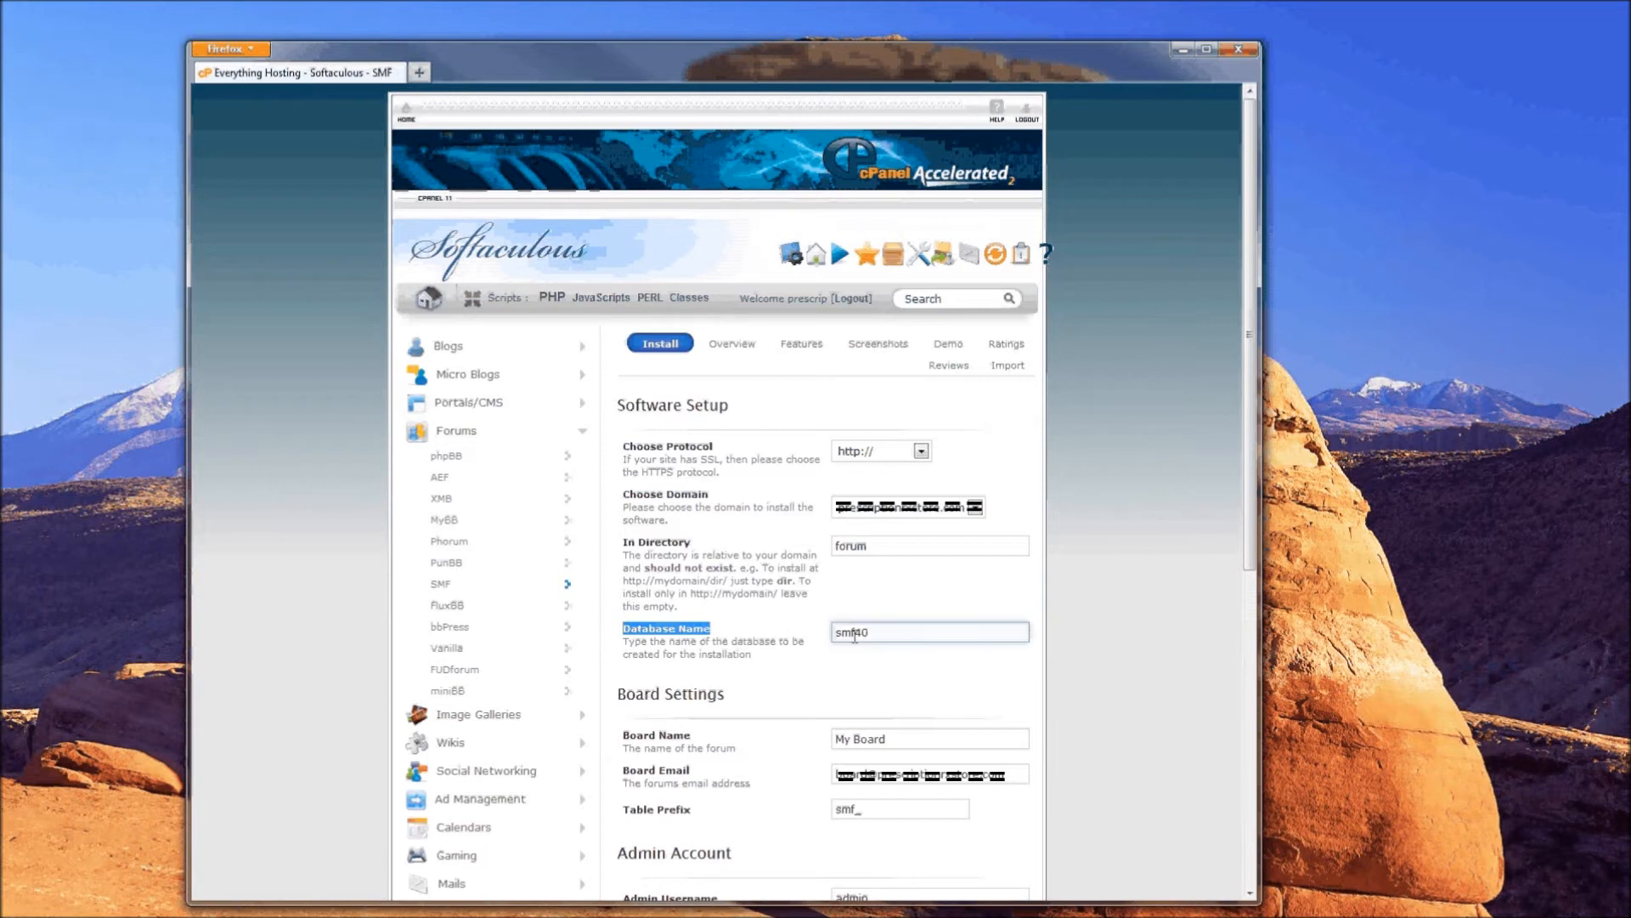
drag(617, 693, 724, 693)
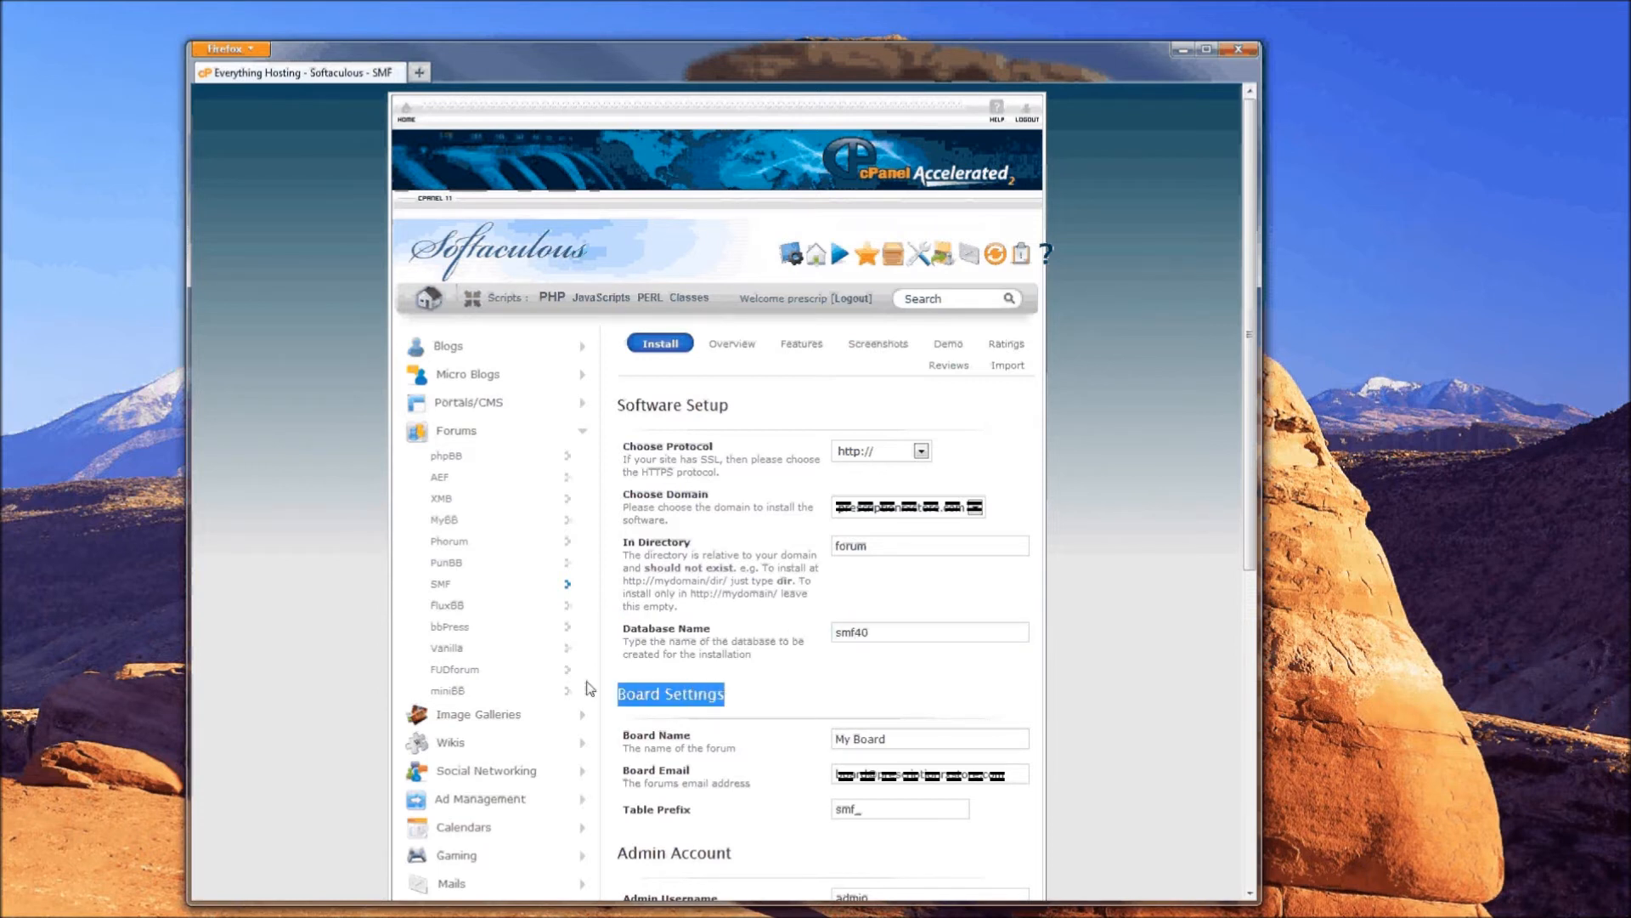
- Review the Board Settings section, keeping the board name My Board
click(723, 693)
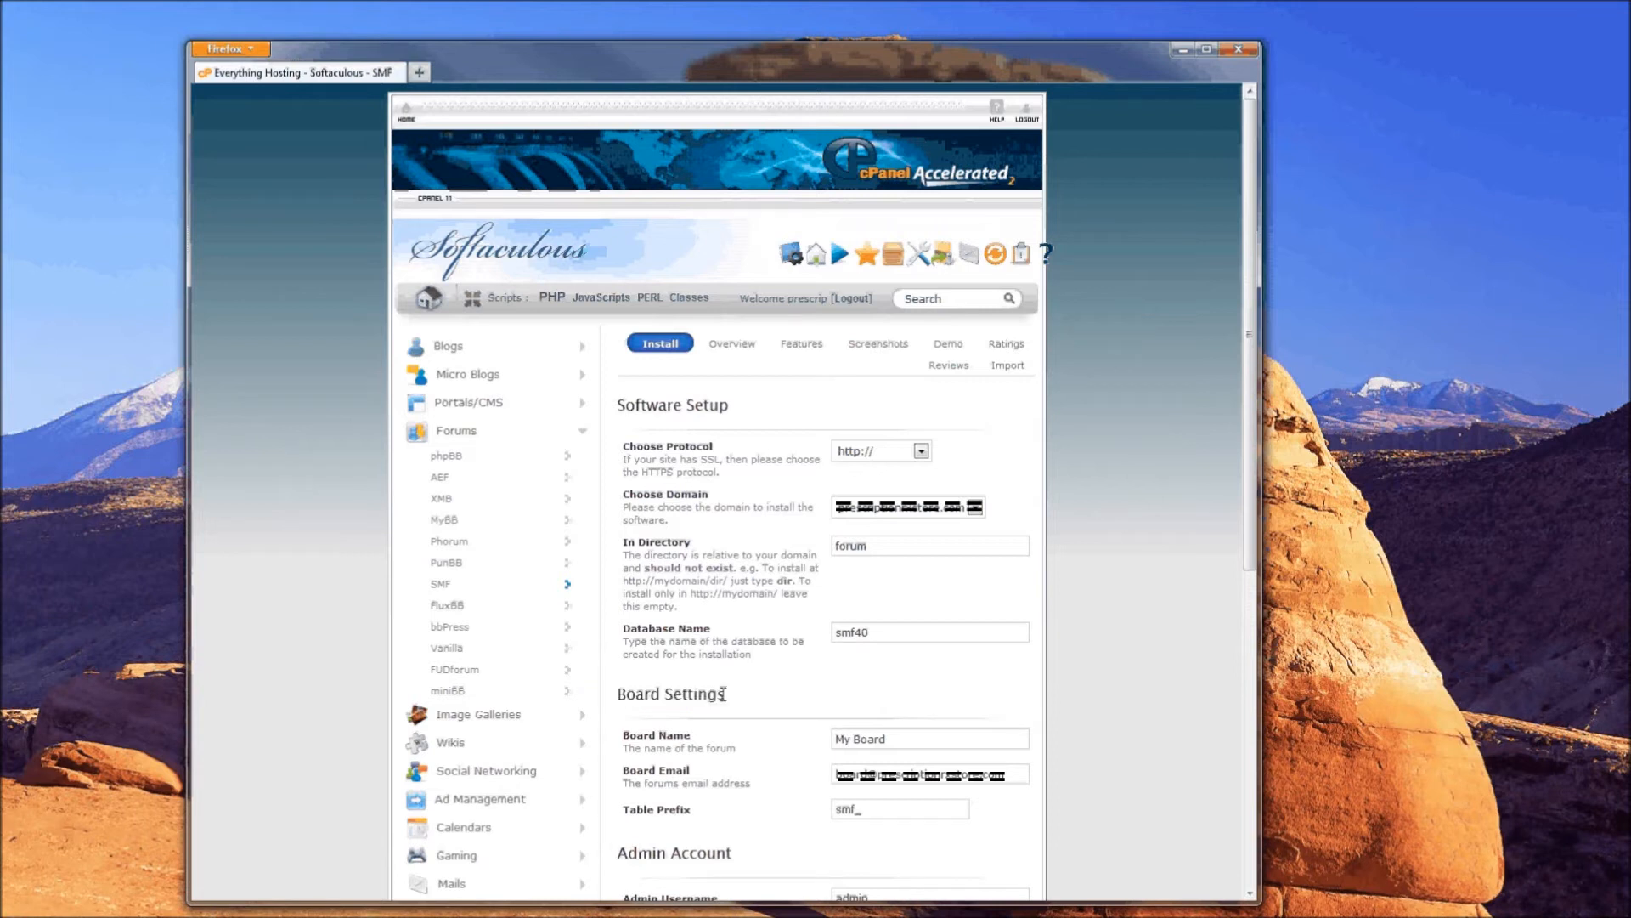
drag(723, 693, 619, 704)
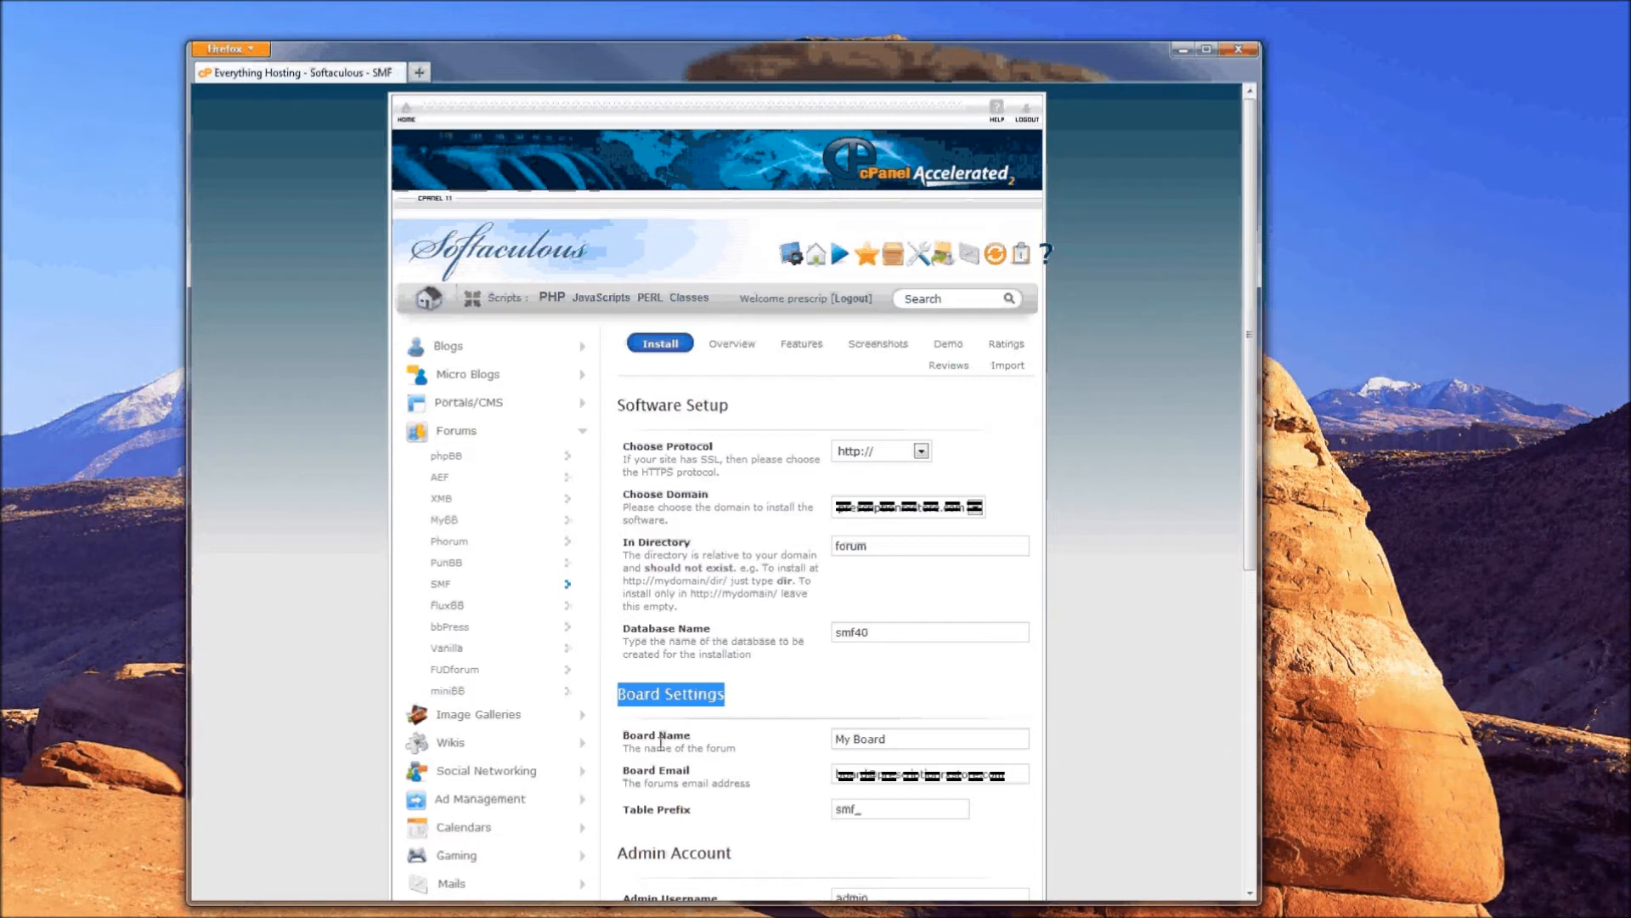
drag(623, 735, 733, 753)
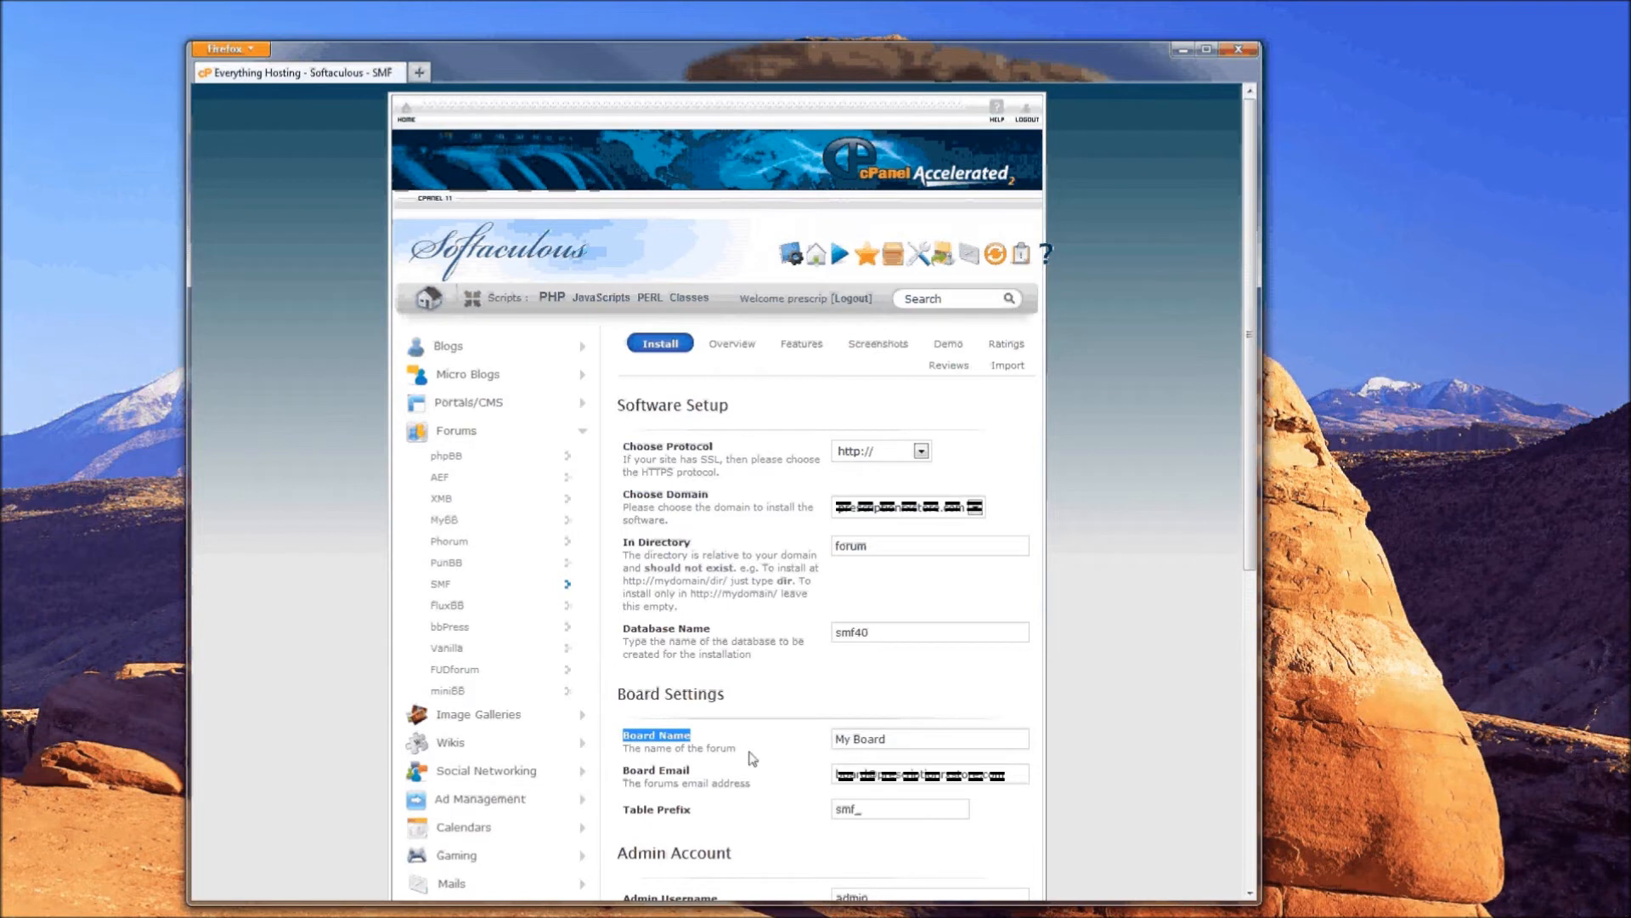
drag(623, 771, 717, 778)
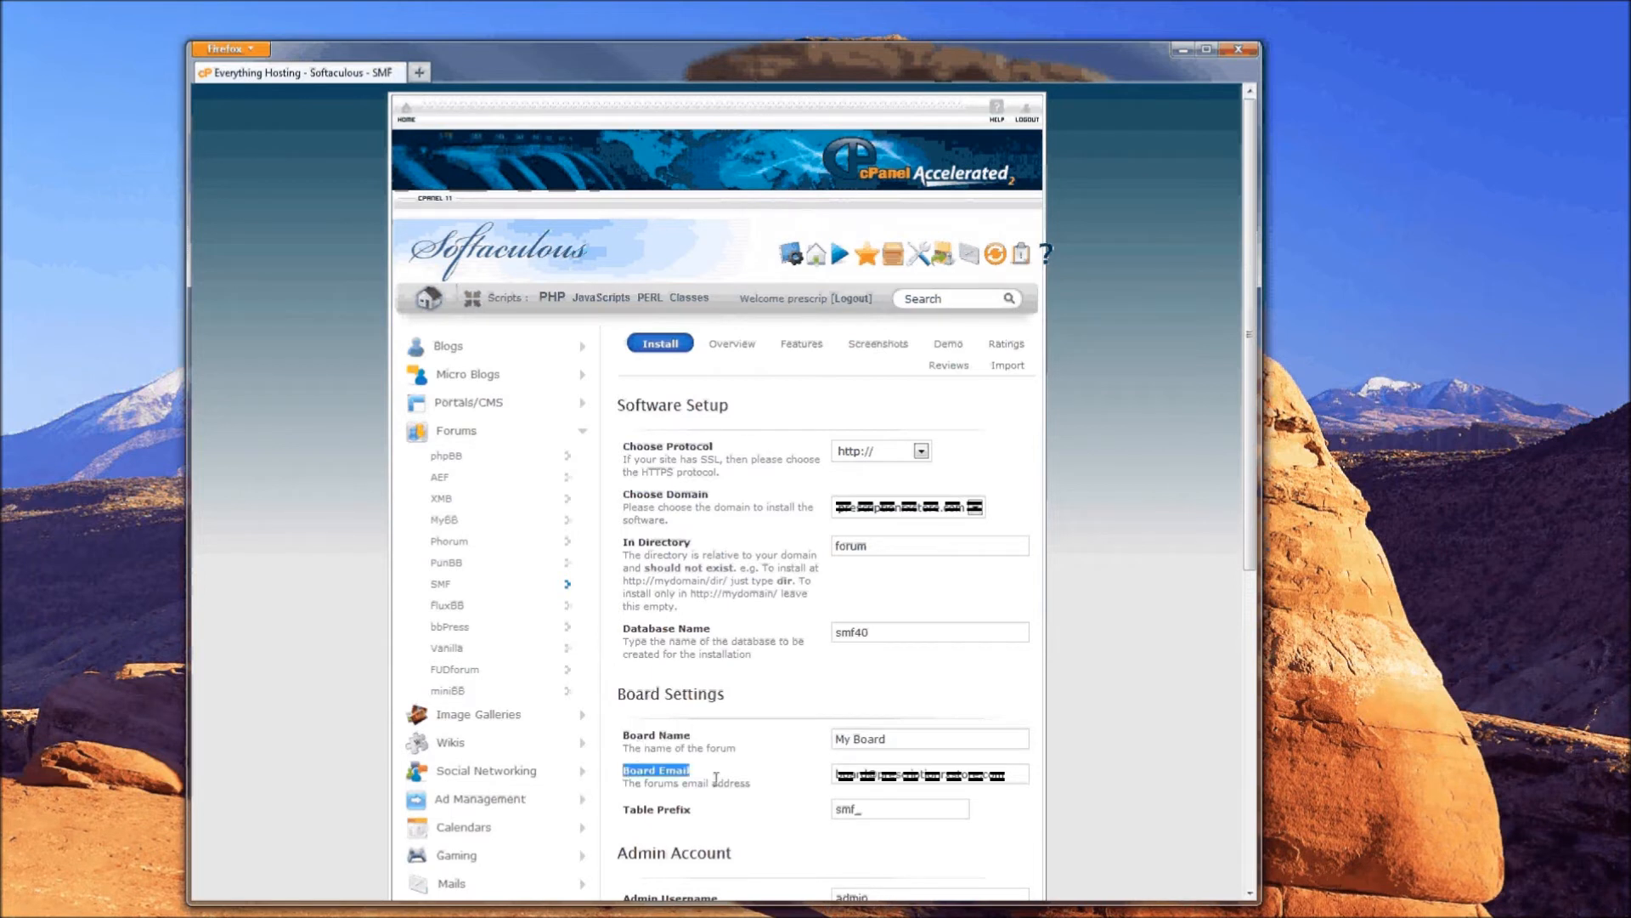
- Replace the board e-mail with a test address and keep the smf_ table prefix
drag(839, 772, 1023, 772)
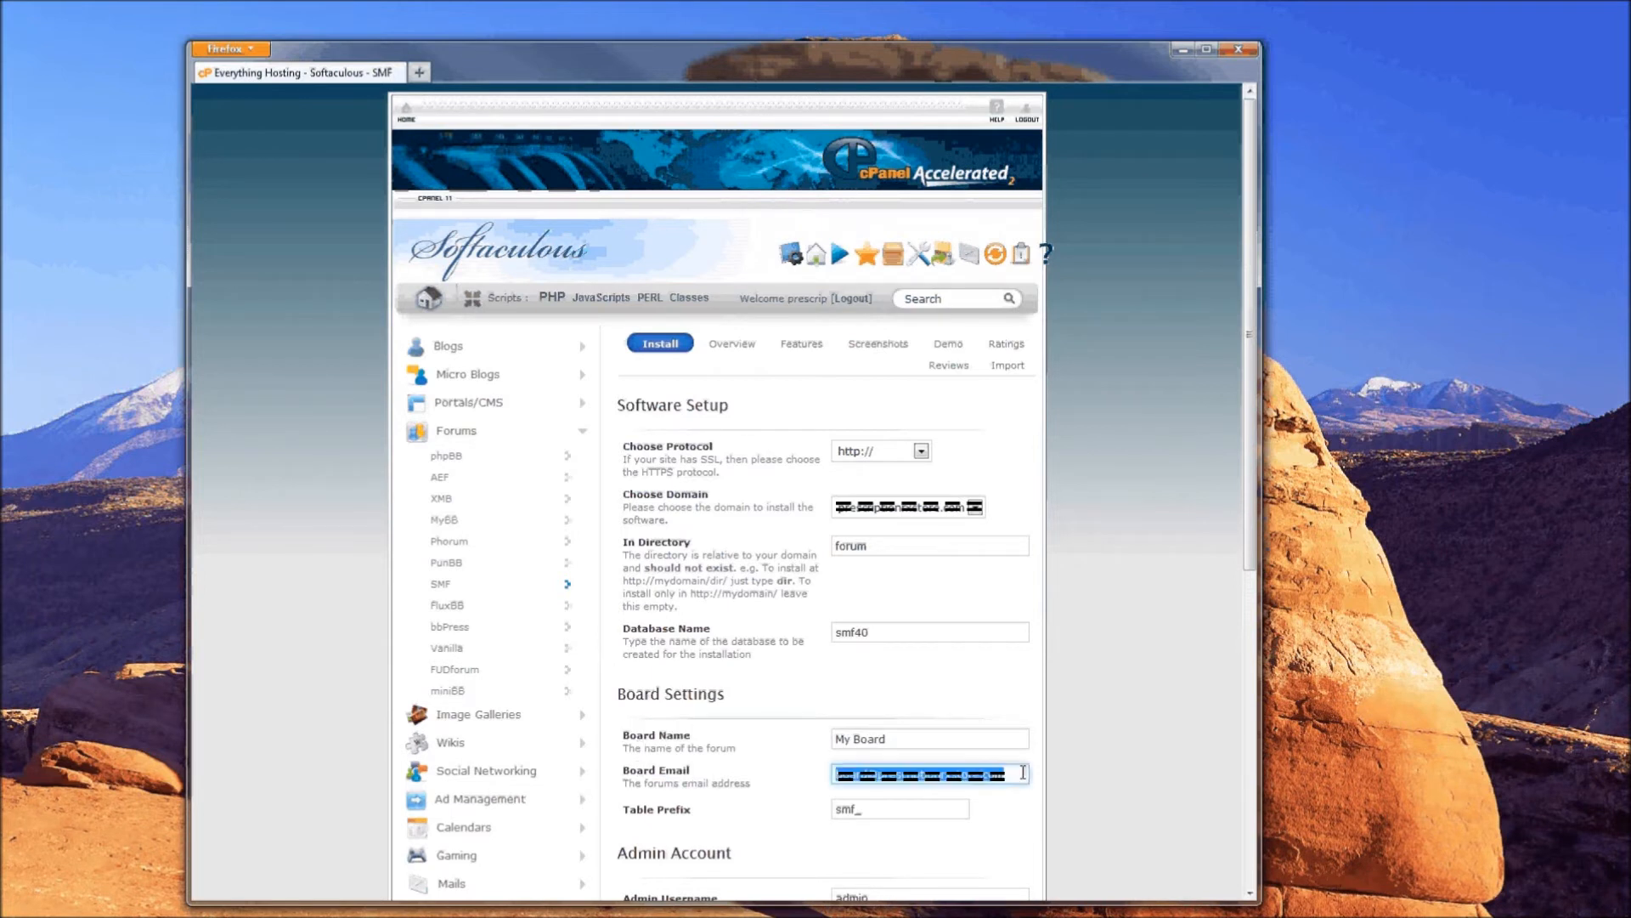
key(BackSpace)
click(892, 794)
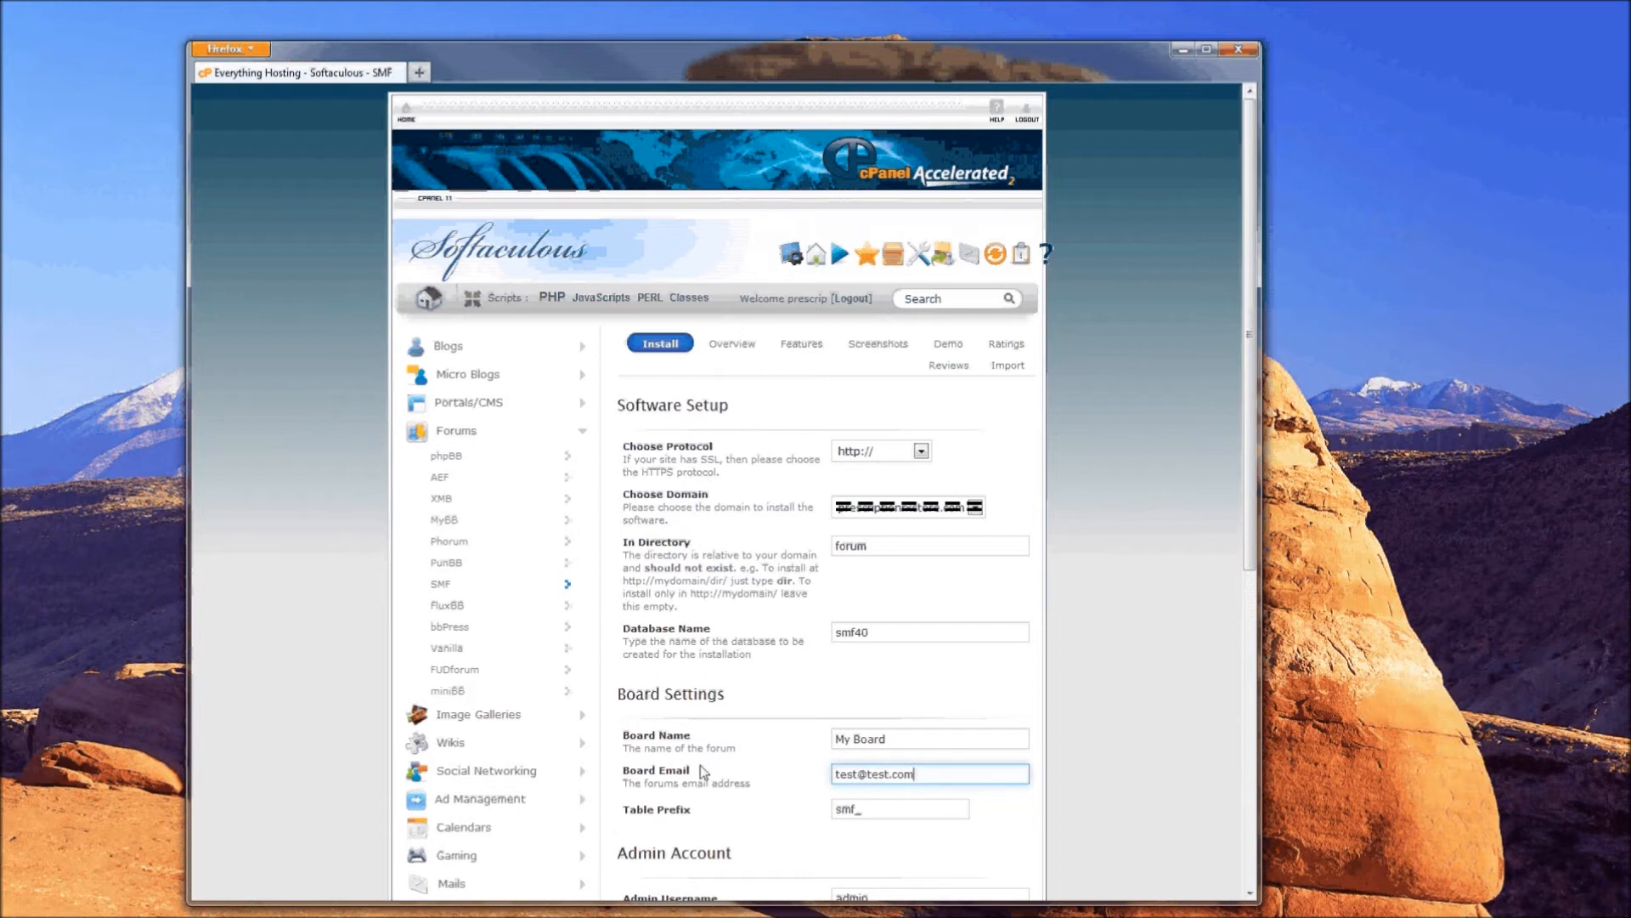
drag(629, 770, 691, 771)
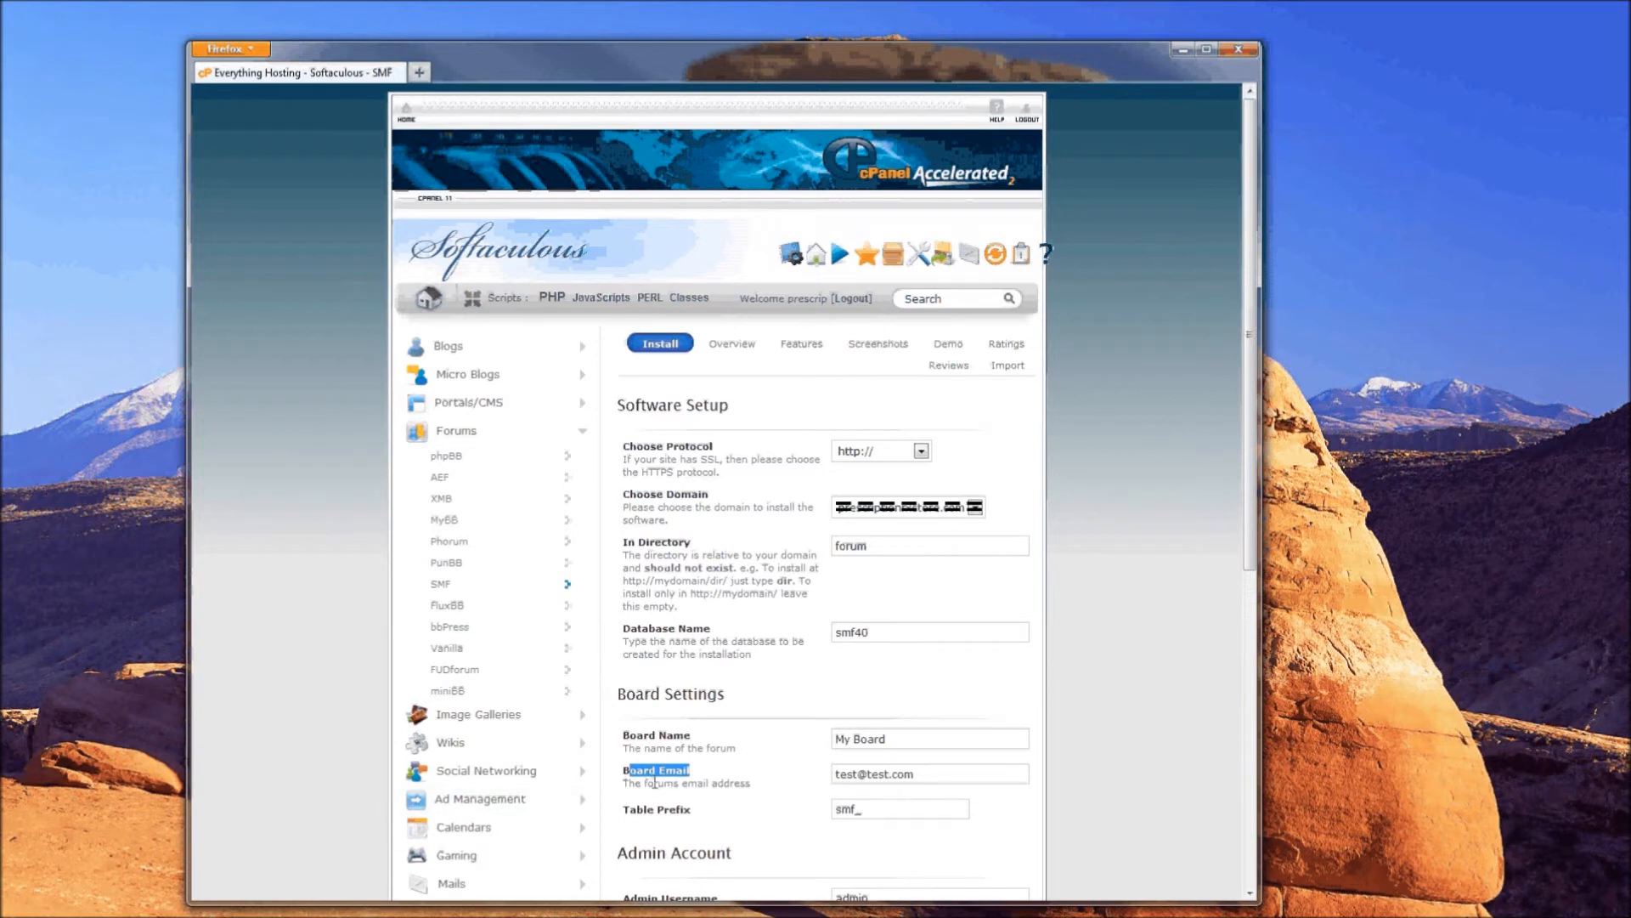
click(835, 772)
drag(627, 810, 783, 818)
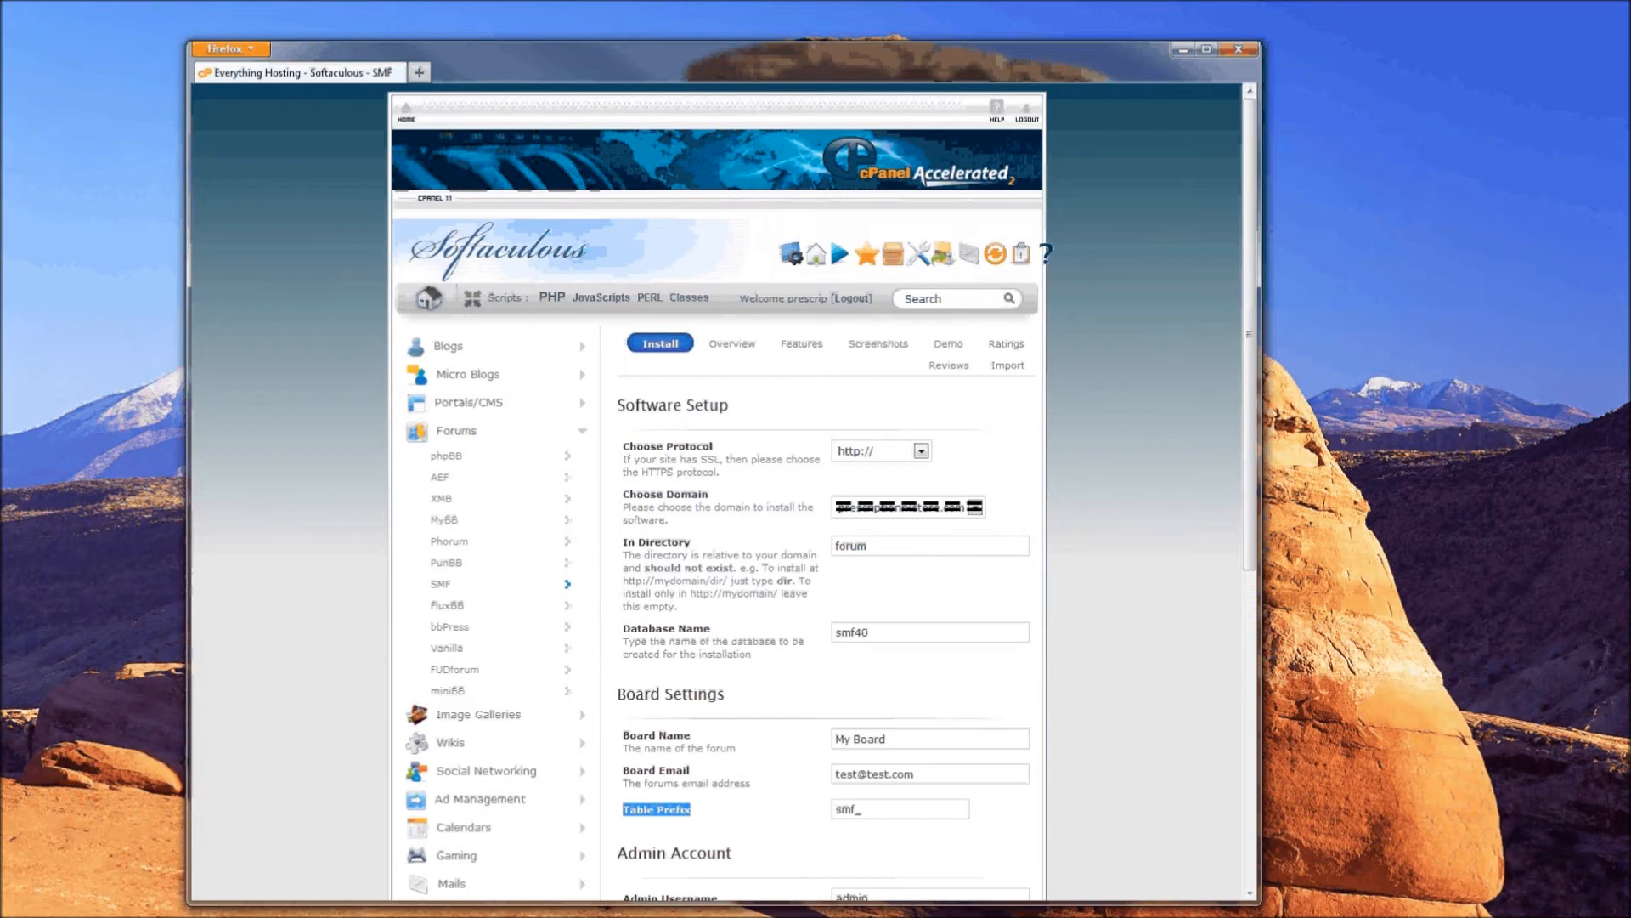
- Keep the admin username admin and type a temporary admin password
scroll(792, 351, down, 10)
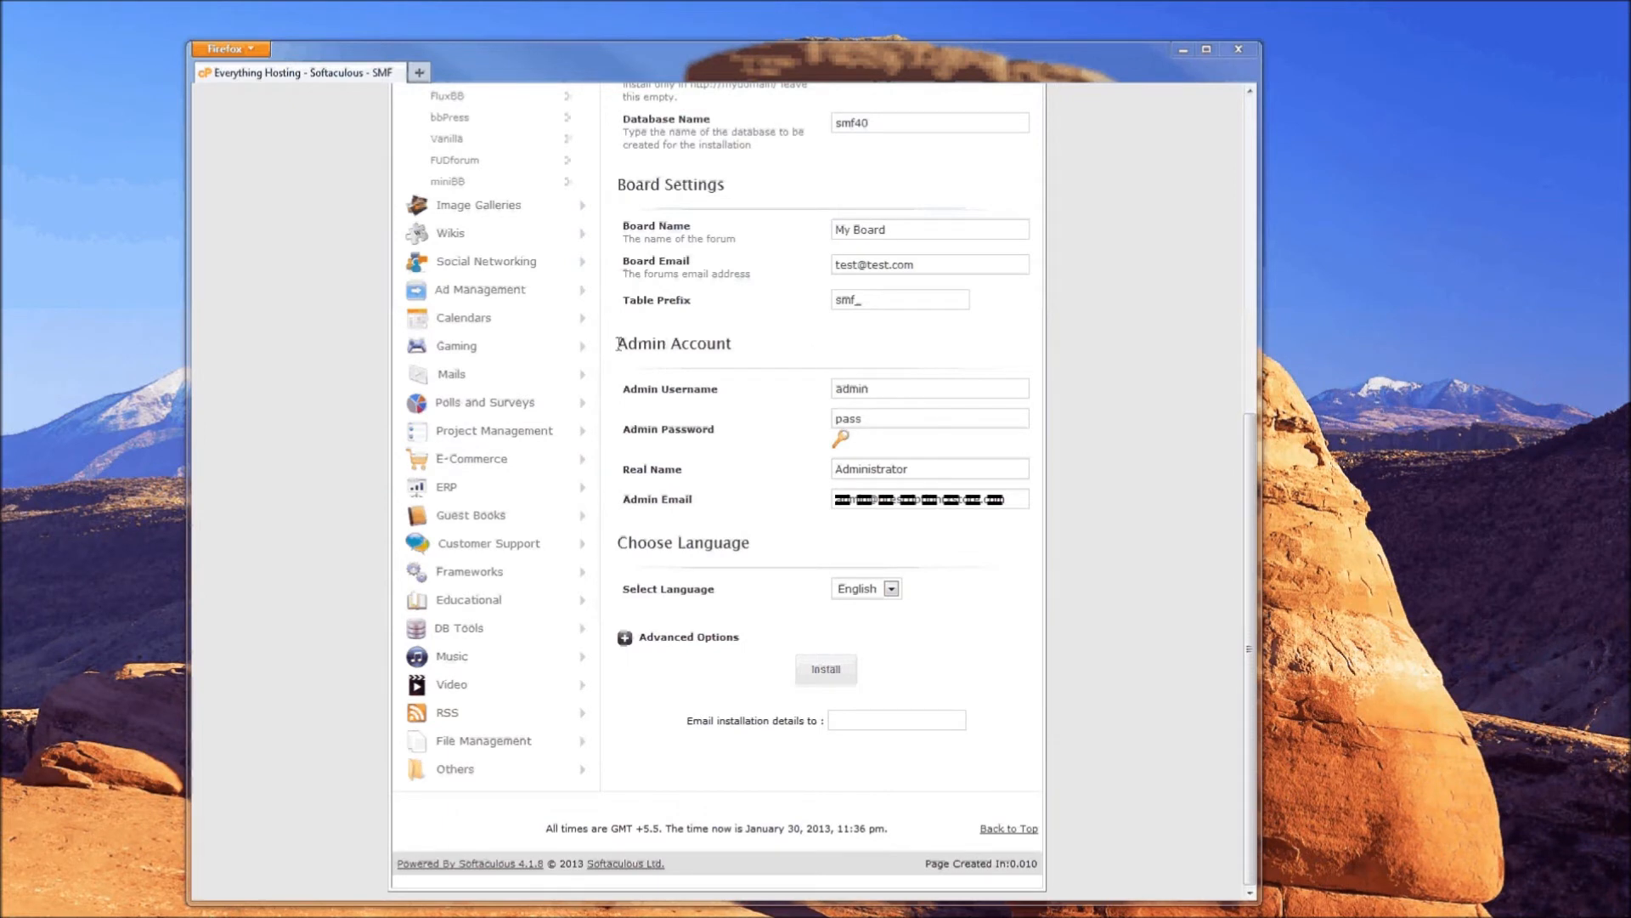
drag(618, 343, 753, 350)
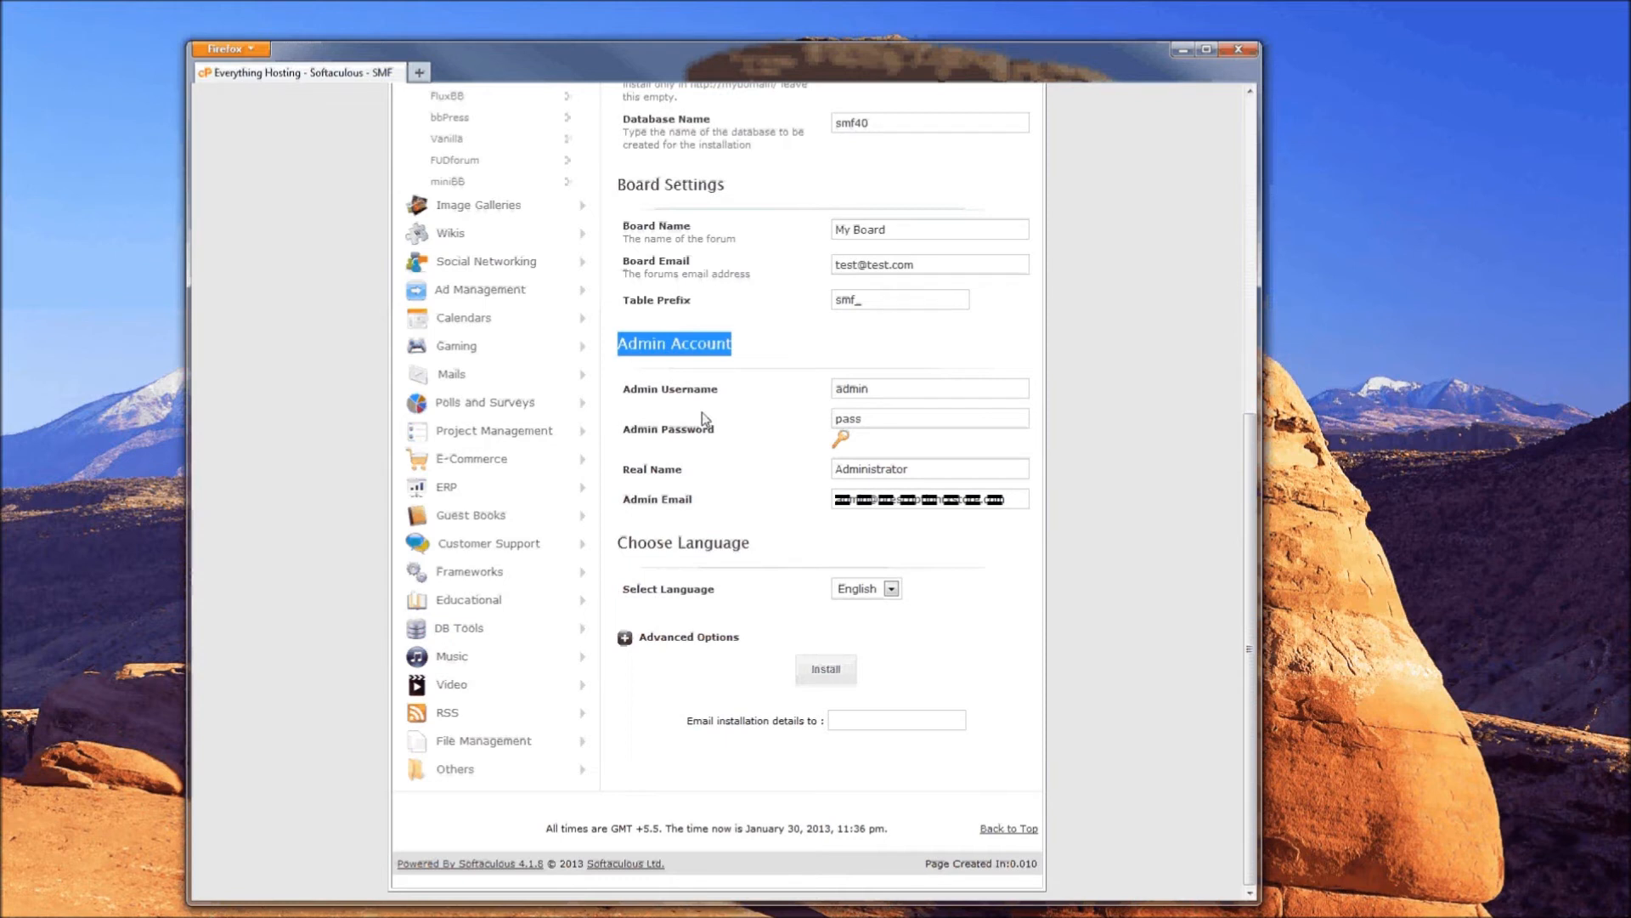
drag(623, 389, 728, 391)
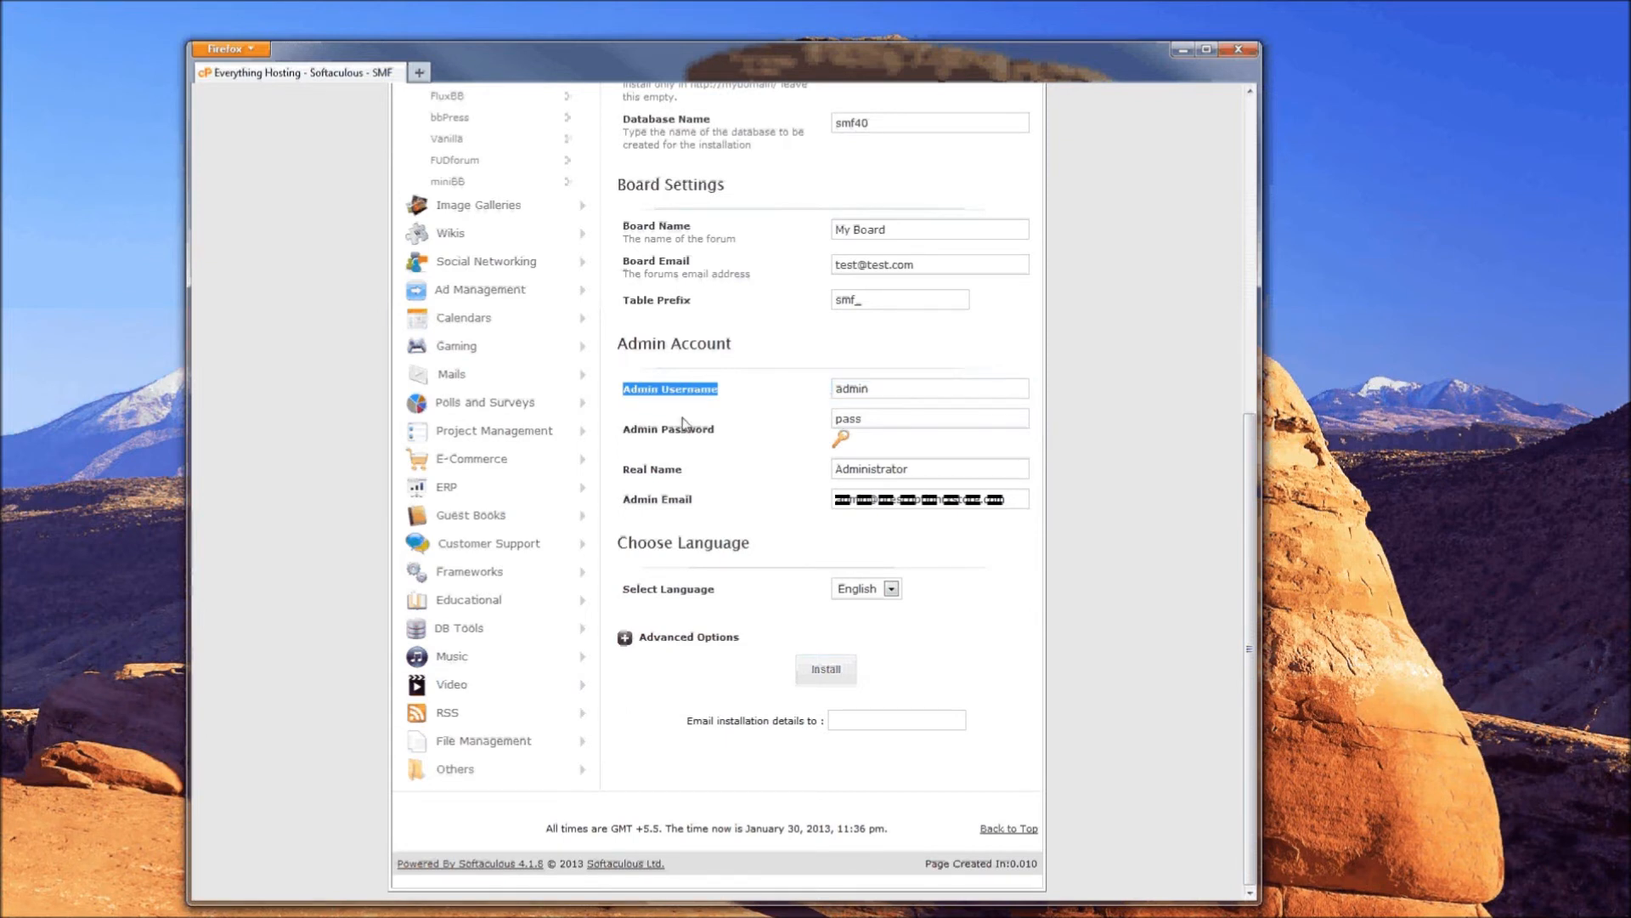
drag(625, 434, 775, 425)
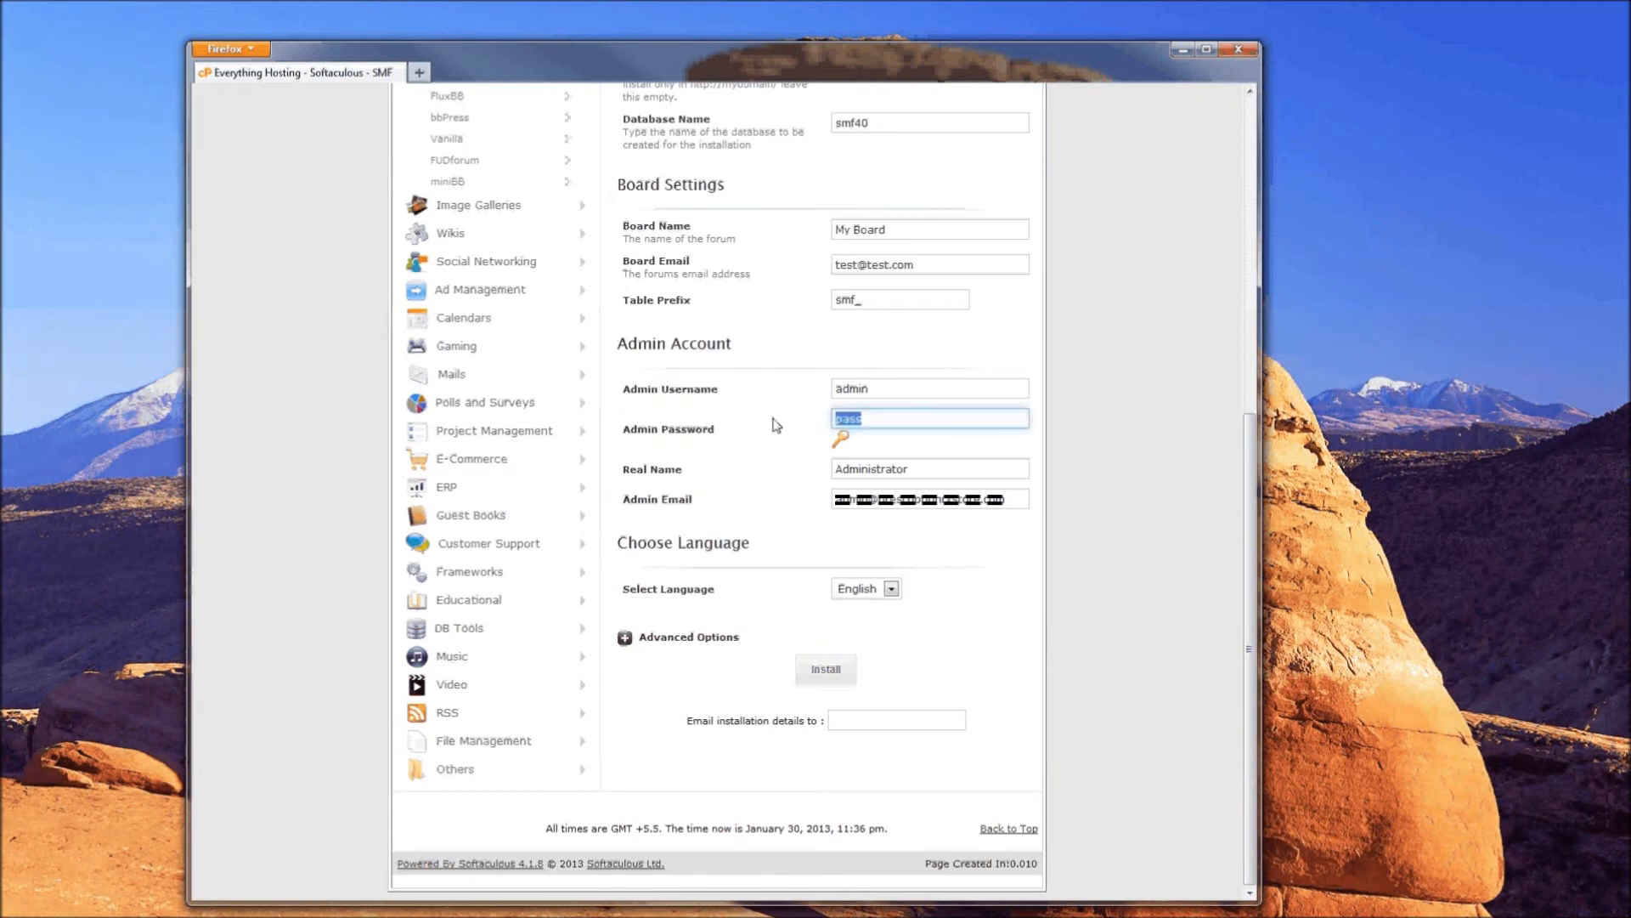
text(tes)
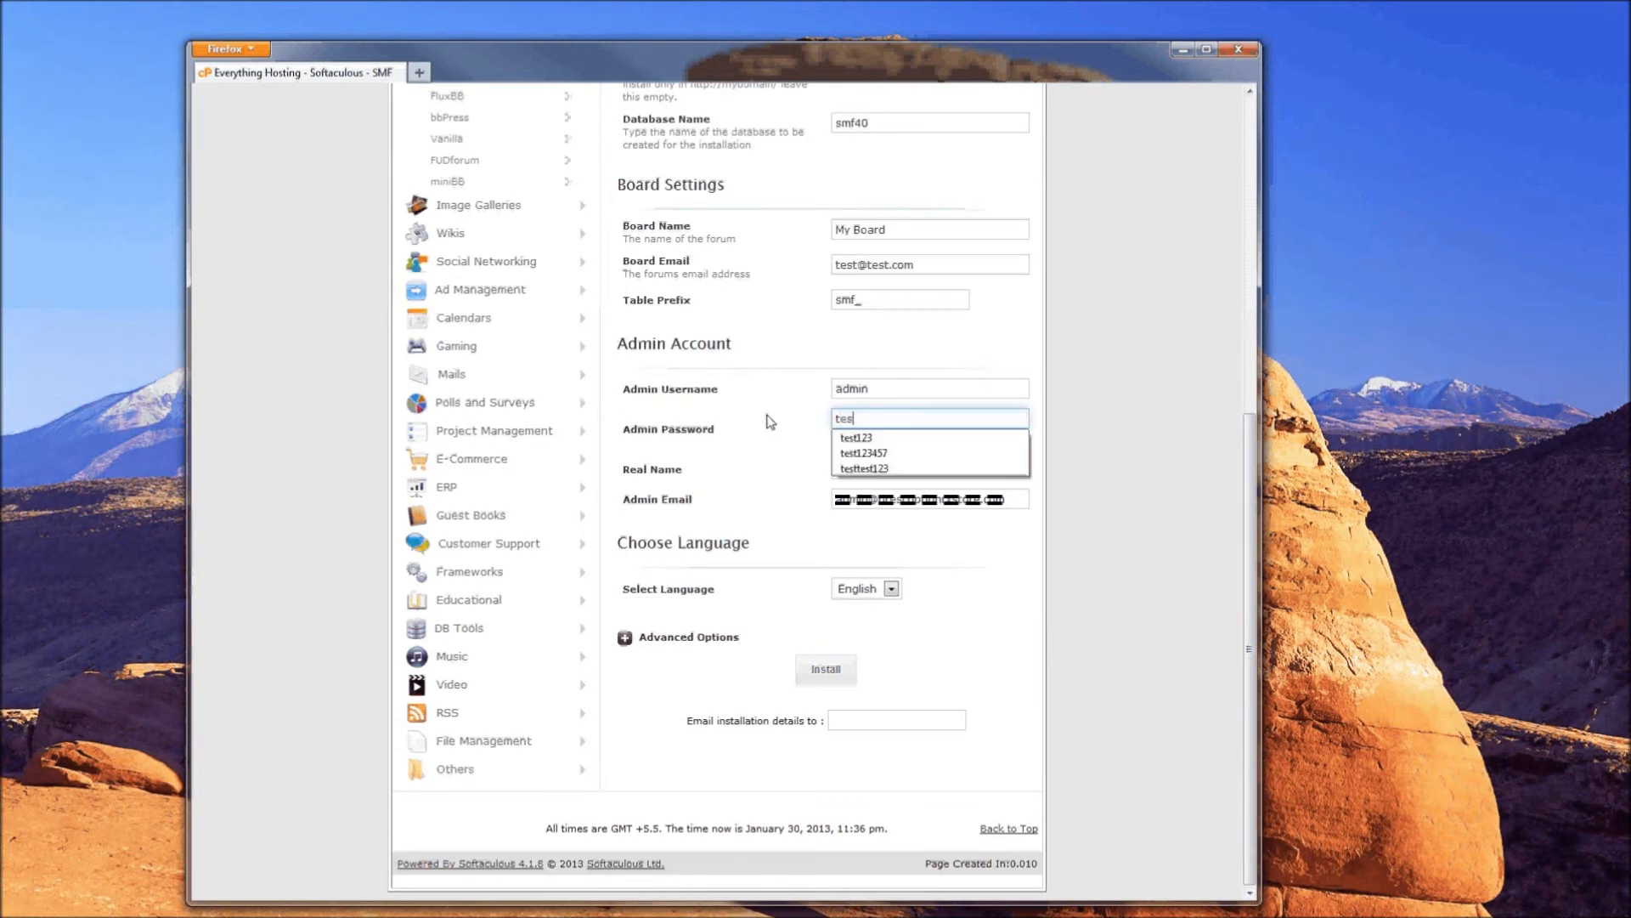
text(t123)
click(770, 416)
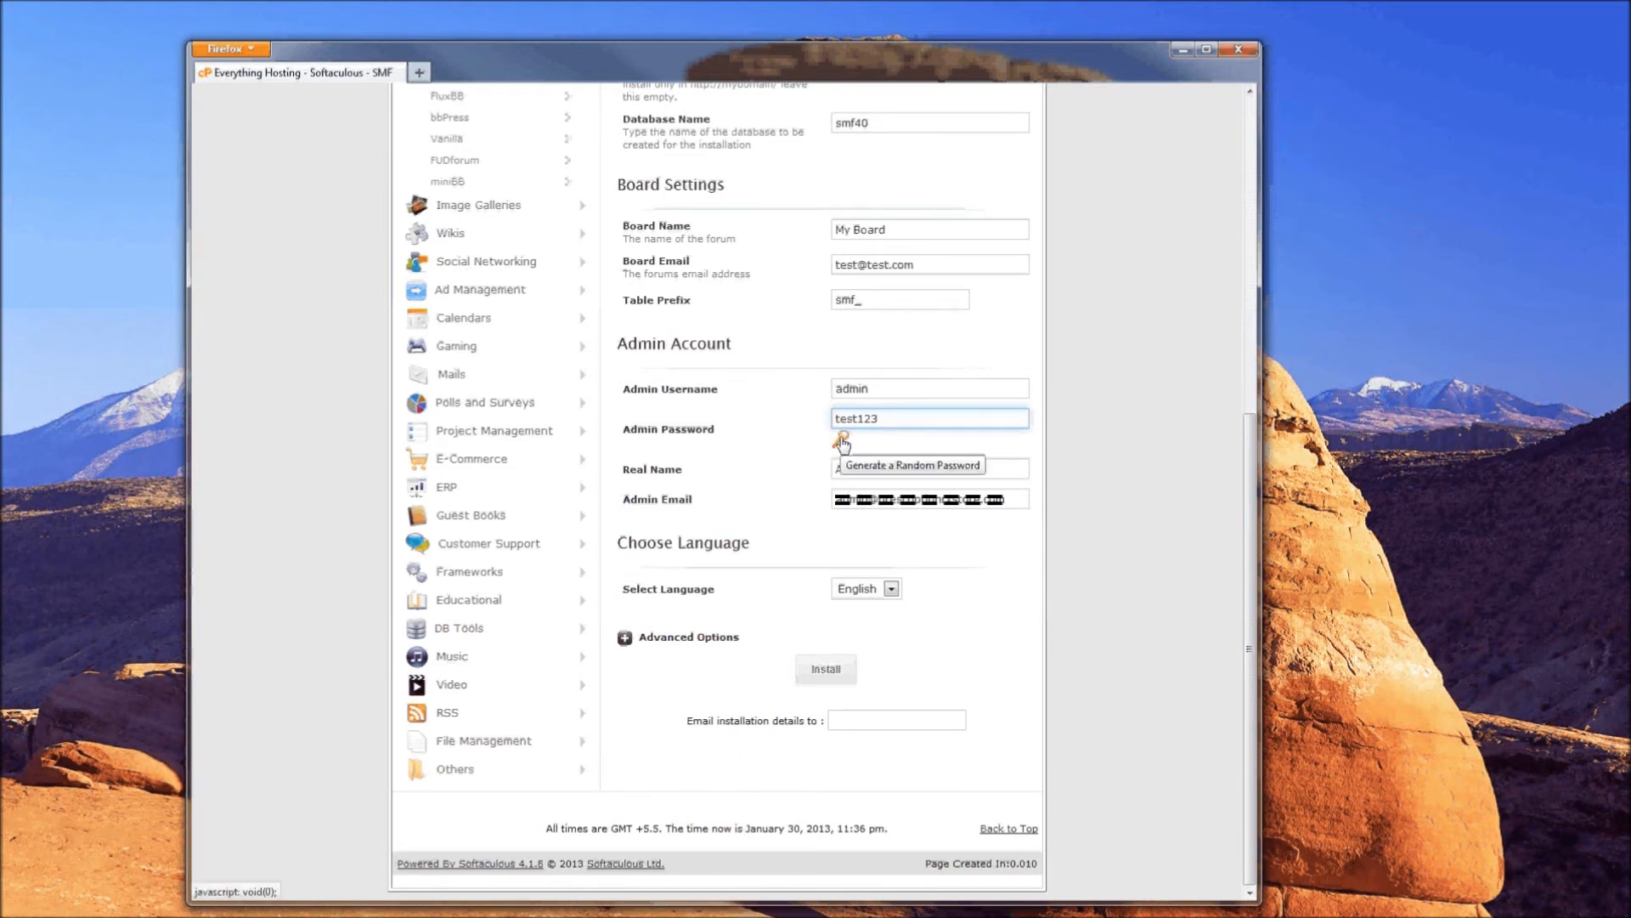
- Generate a random admin password, keeping the real name Administrator
click(844, 441)
click(846, 440)
click(846, 441)
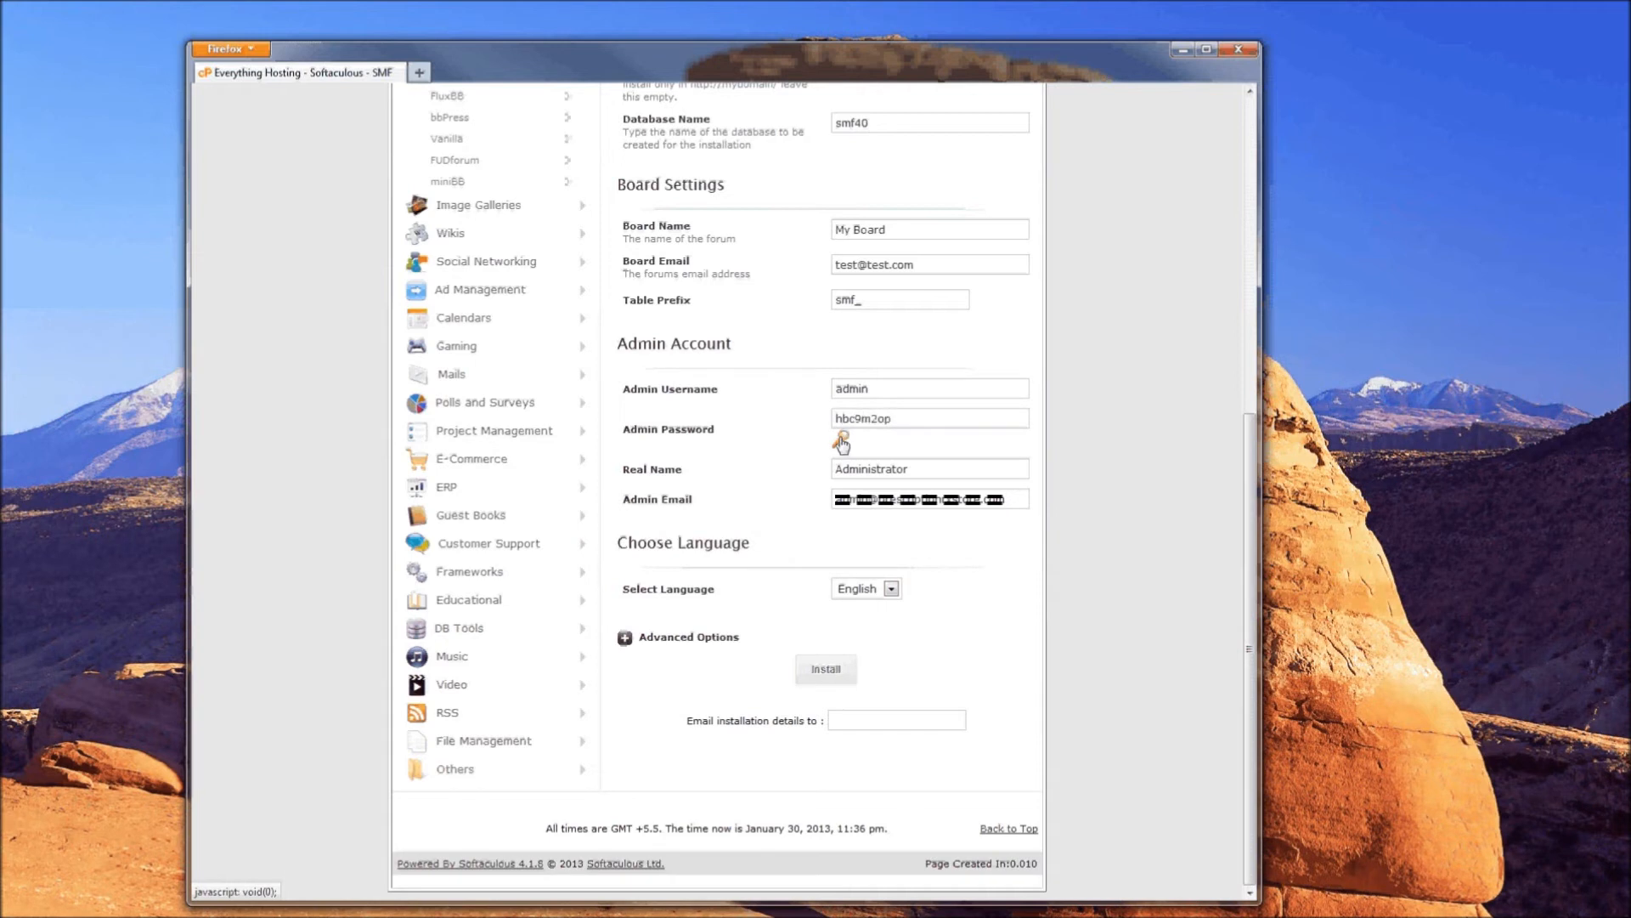
triple_click(701, 475)
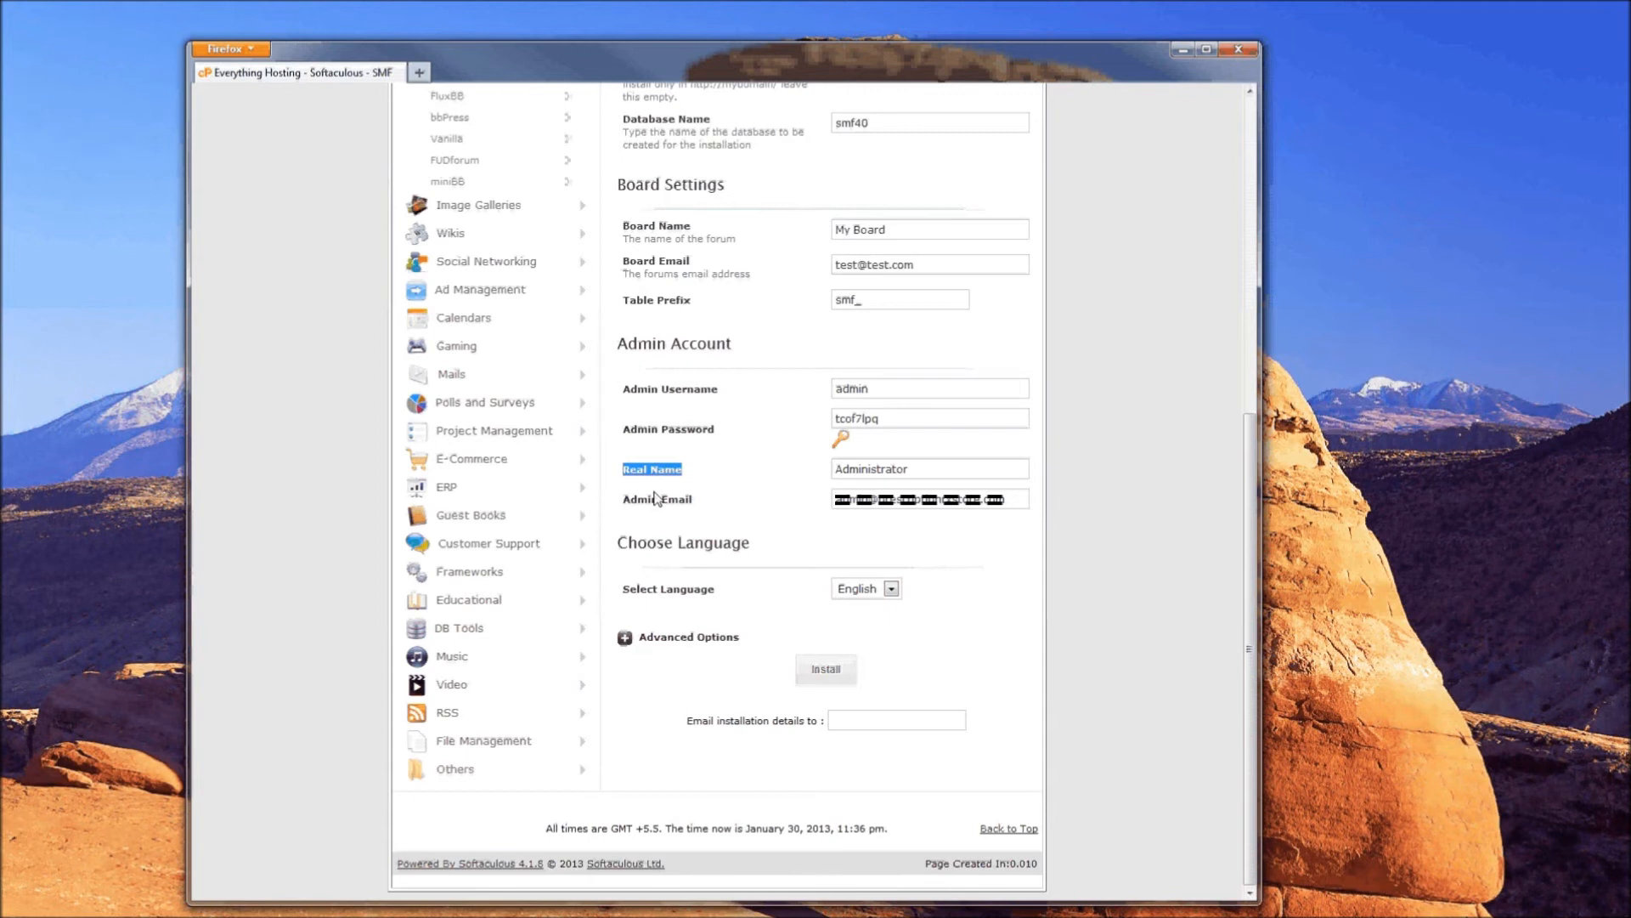
click(883, 468)
- Set the admin e-mail to the suggested test address used for the board
mouse_move(626, 499)
mouse_down()
mouse_move(671, 495)
mouse_move(650, 505)
mouse_up()
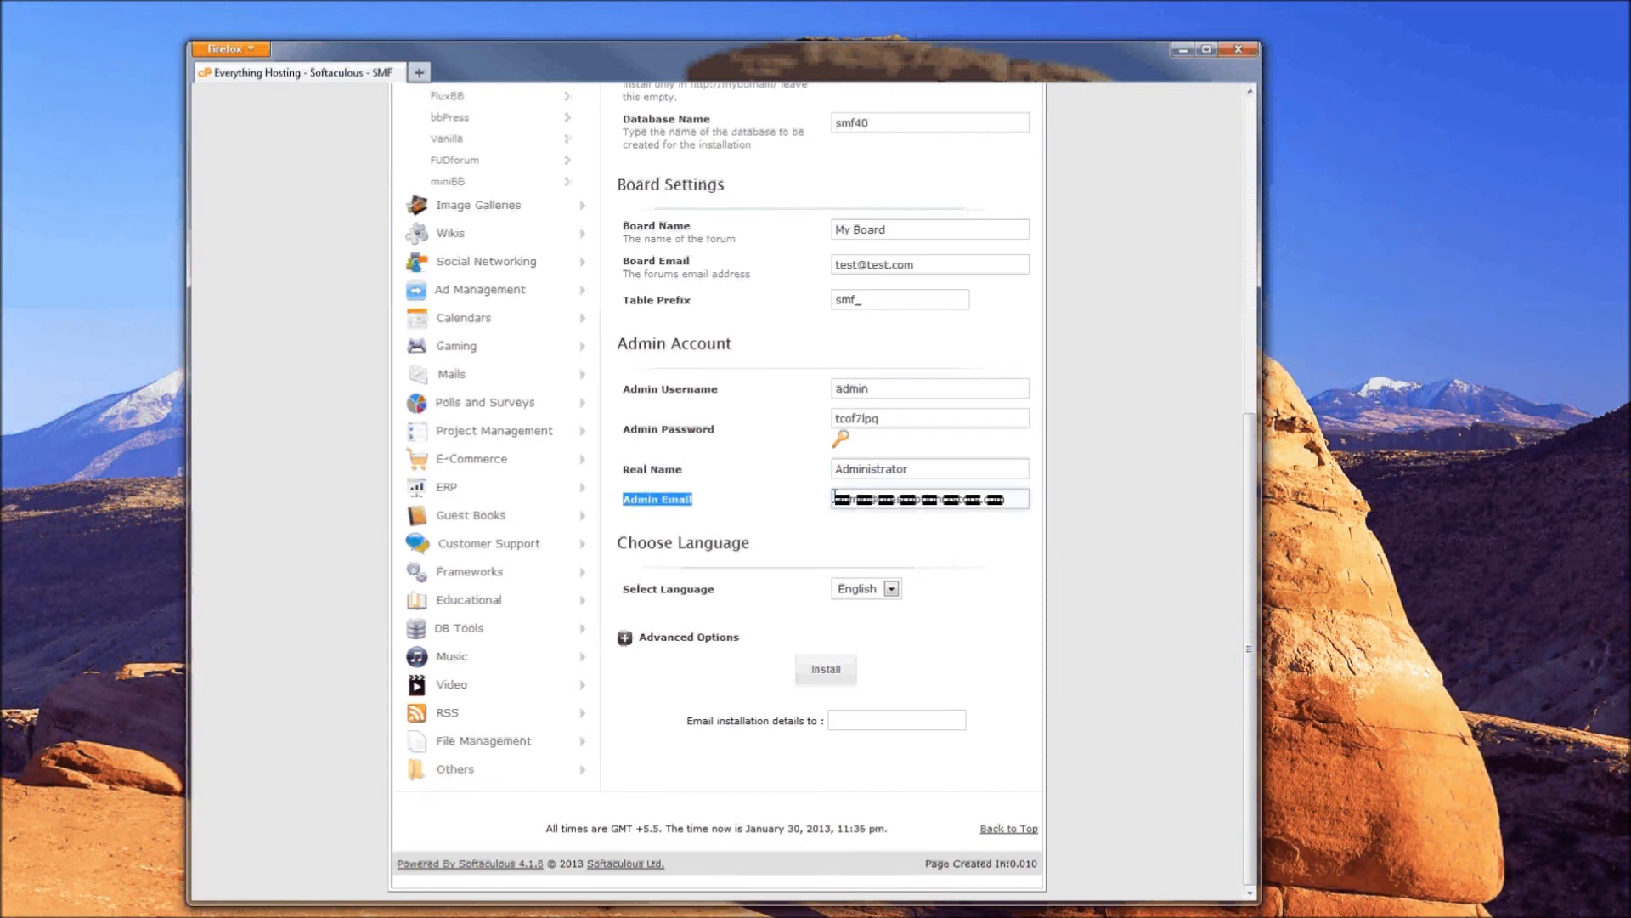
drag(836, 499, 1013, 499)
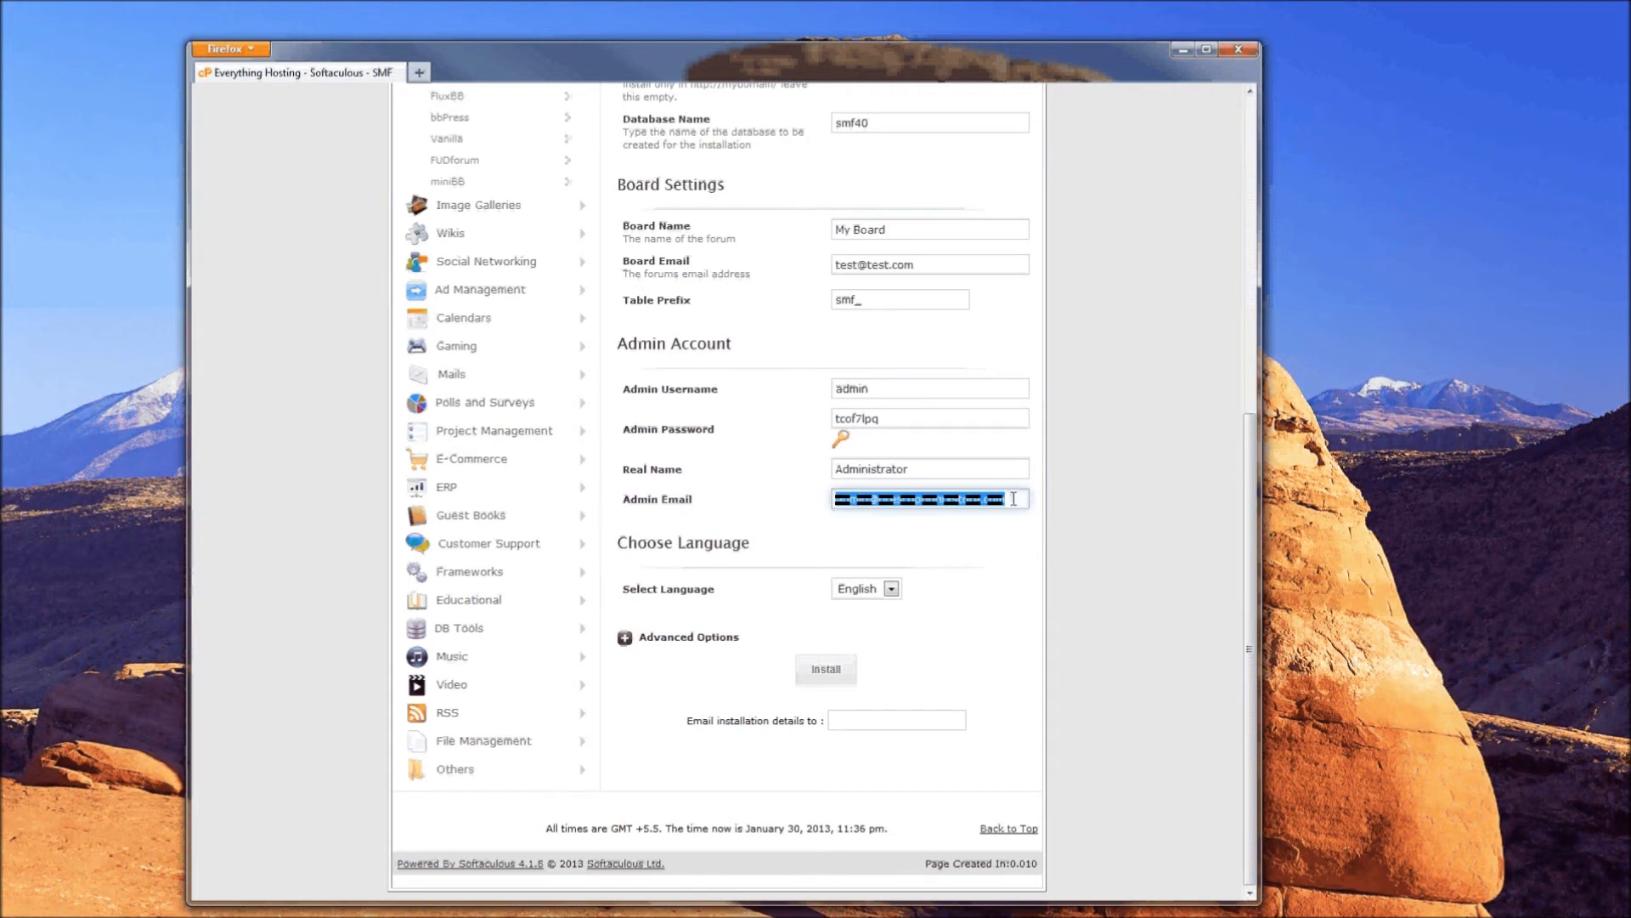
text(t)
click(868, 520)
click(712, 507)
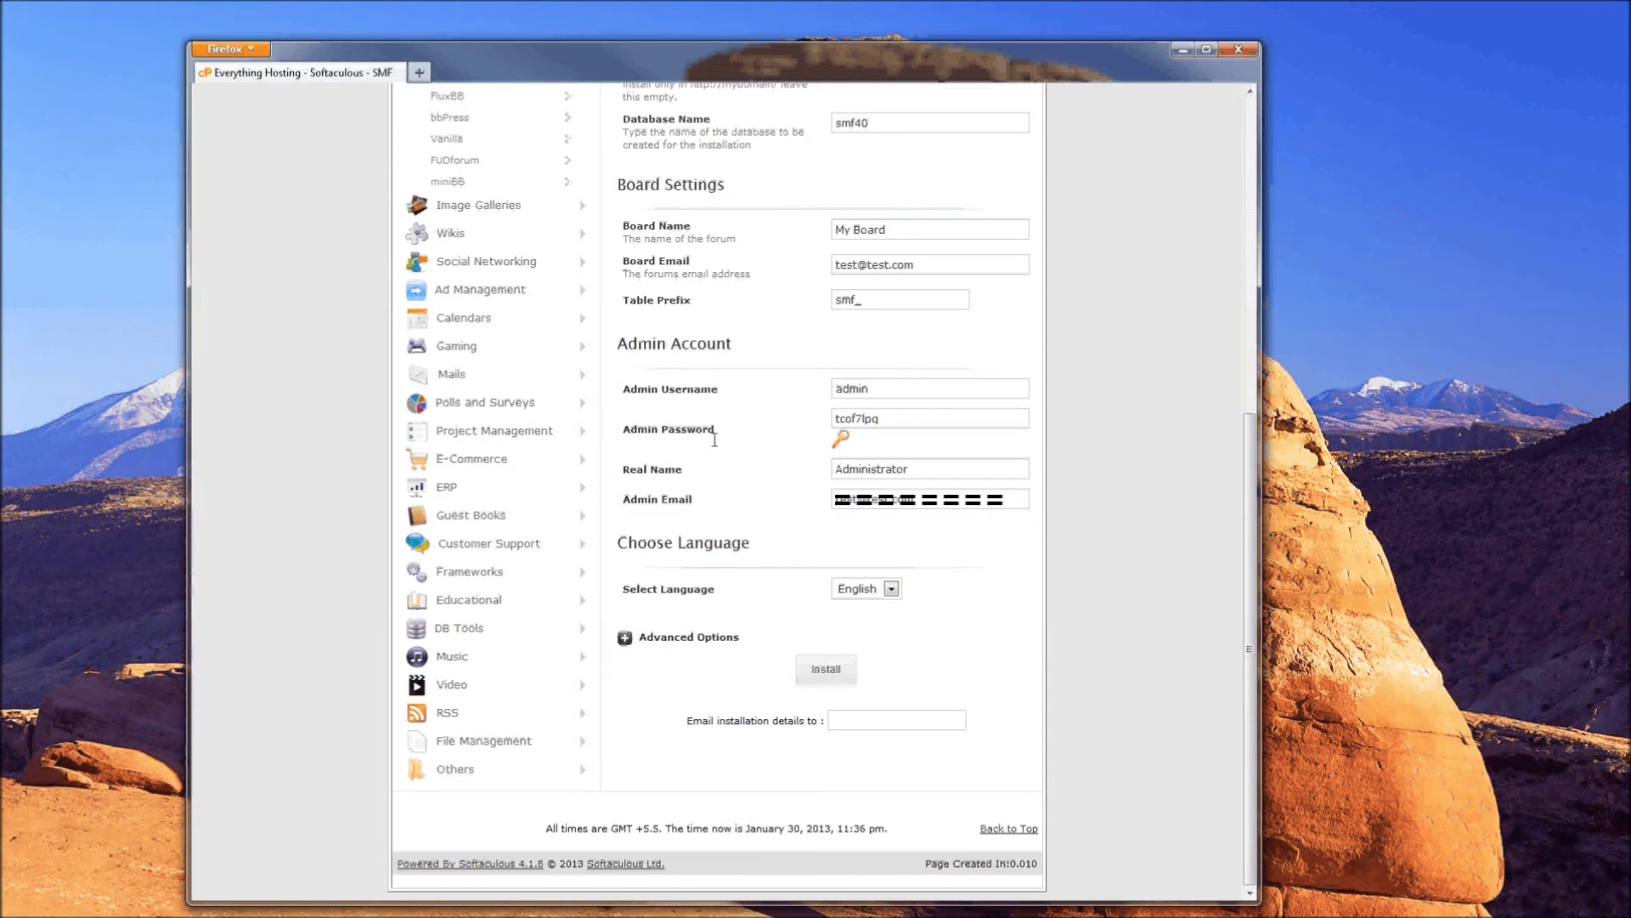
- Compare the admin and board e-mail addresses, then look over the Choose Language section
drag(624, 504, 704, 510)
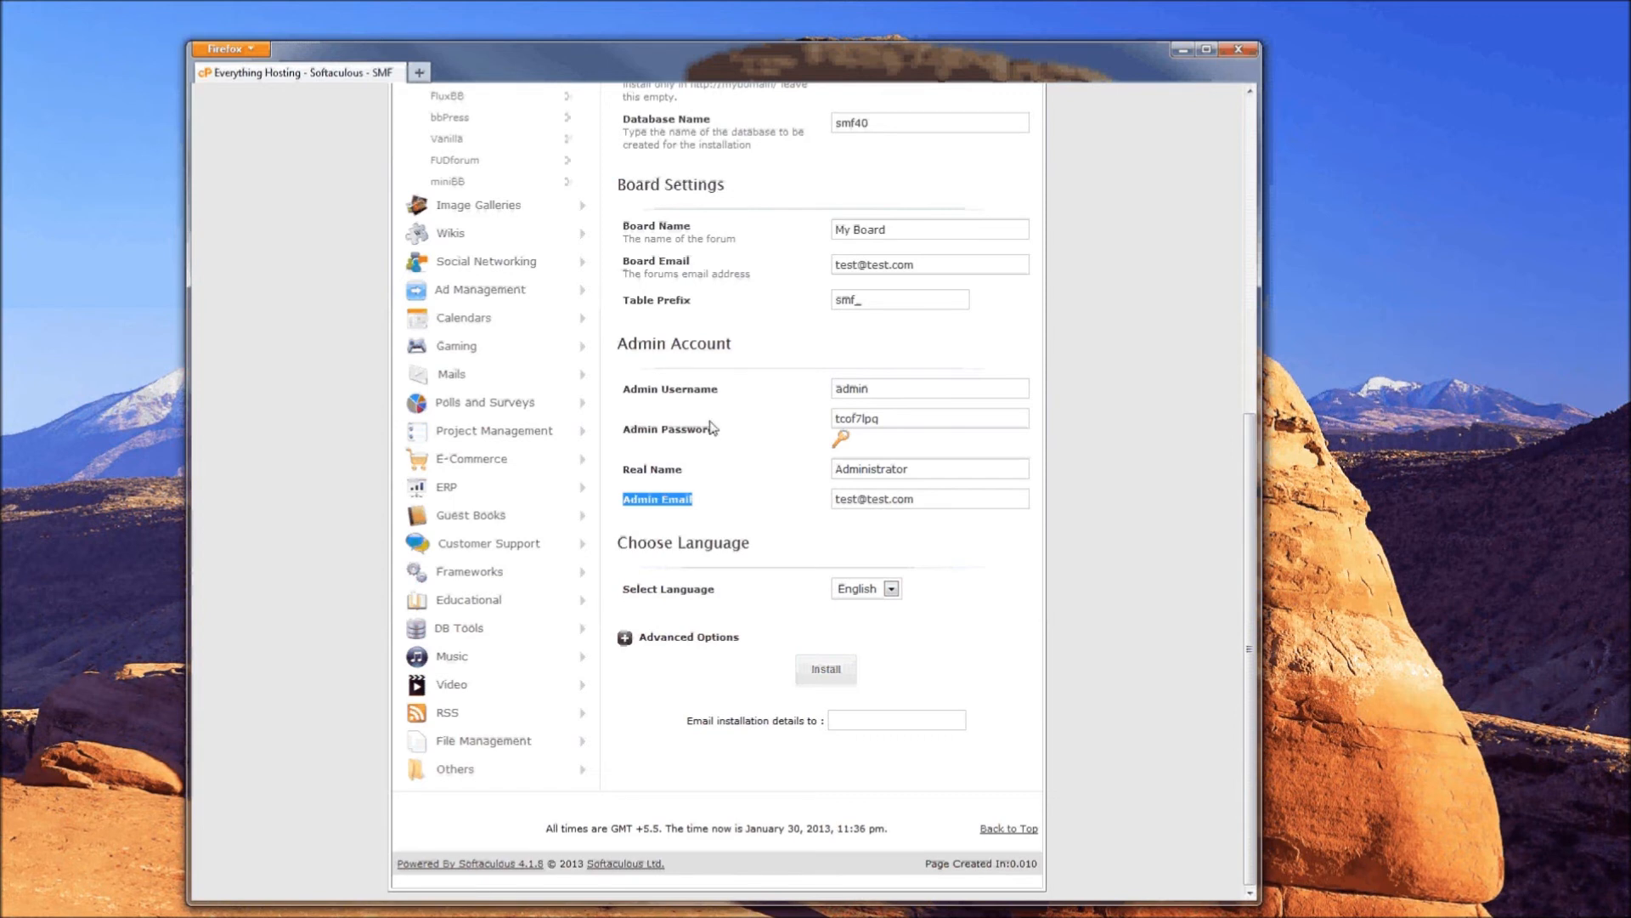
drag(630, 261, 649, 261)
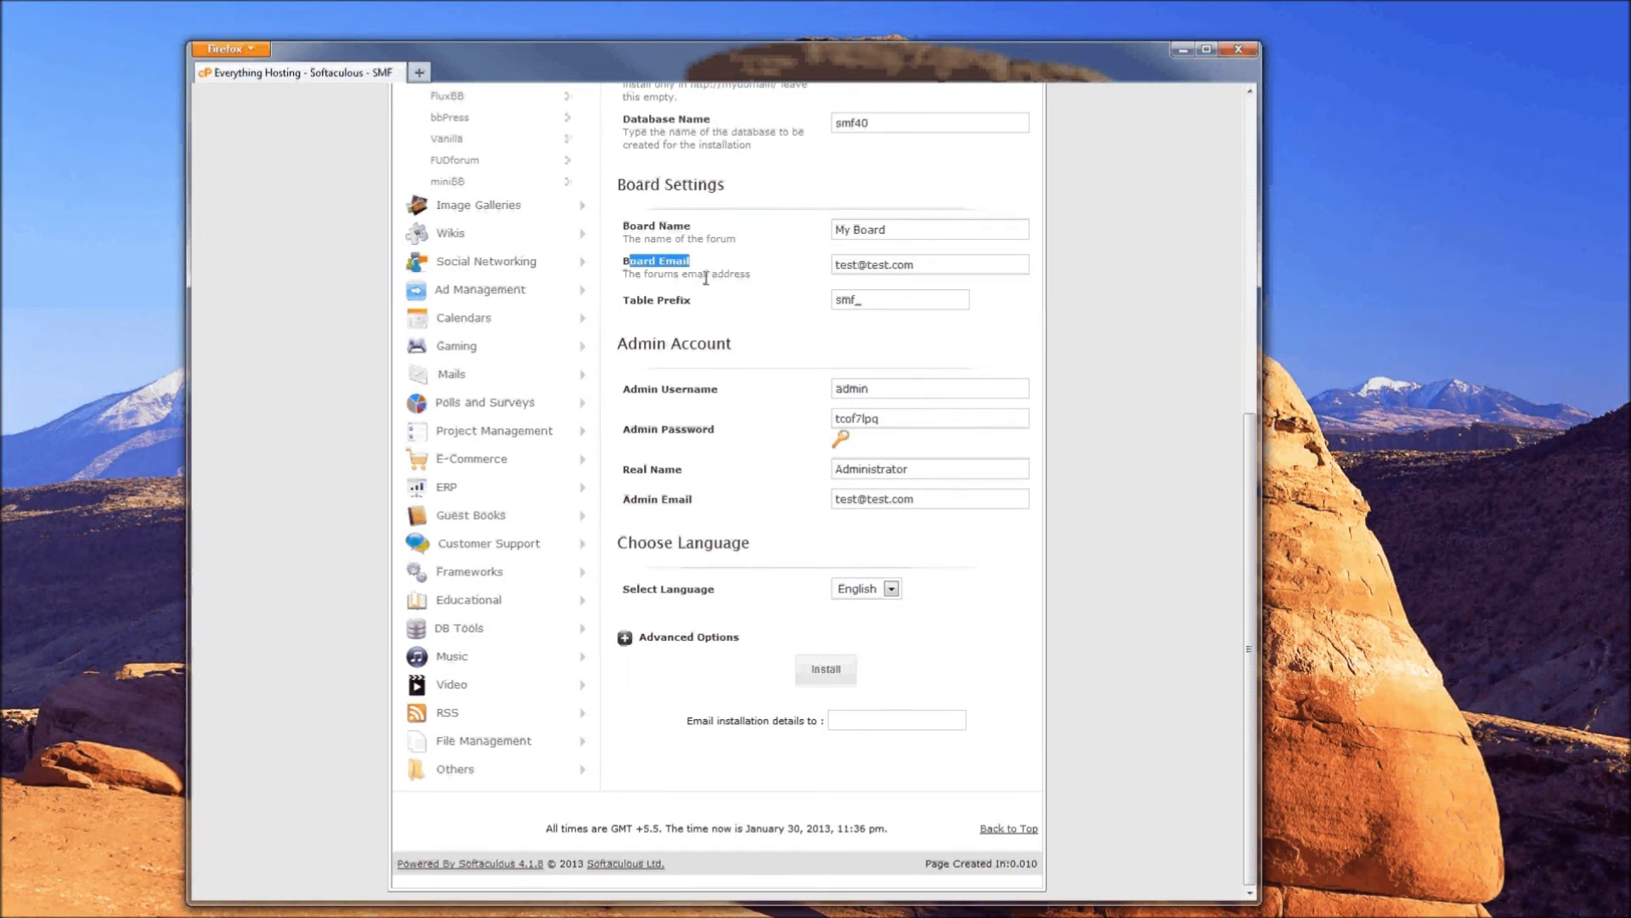
drag(630, 500, 905, 507)
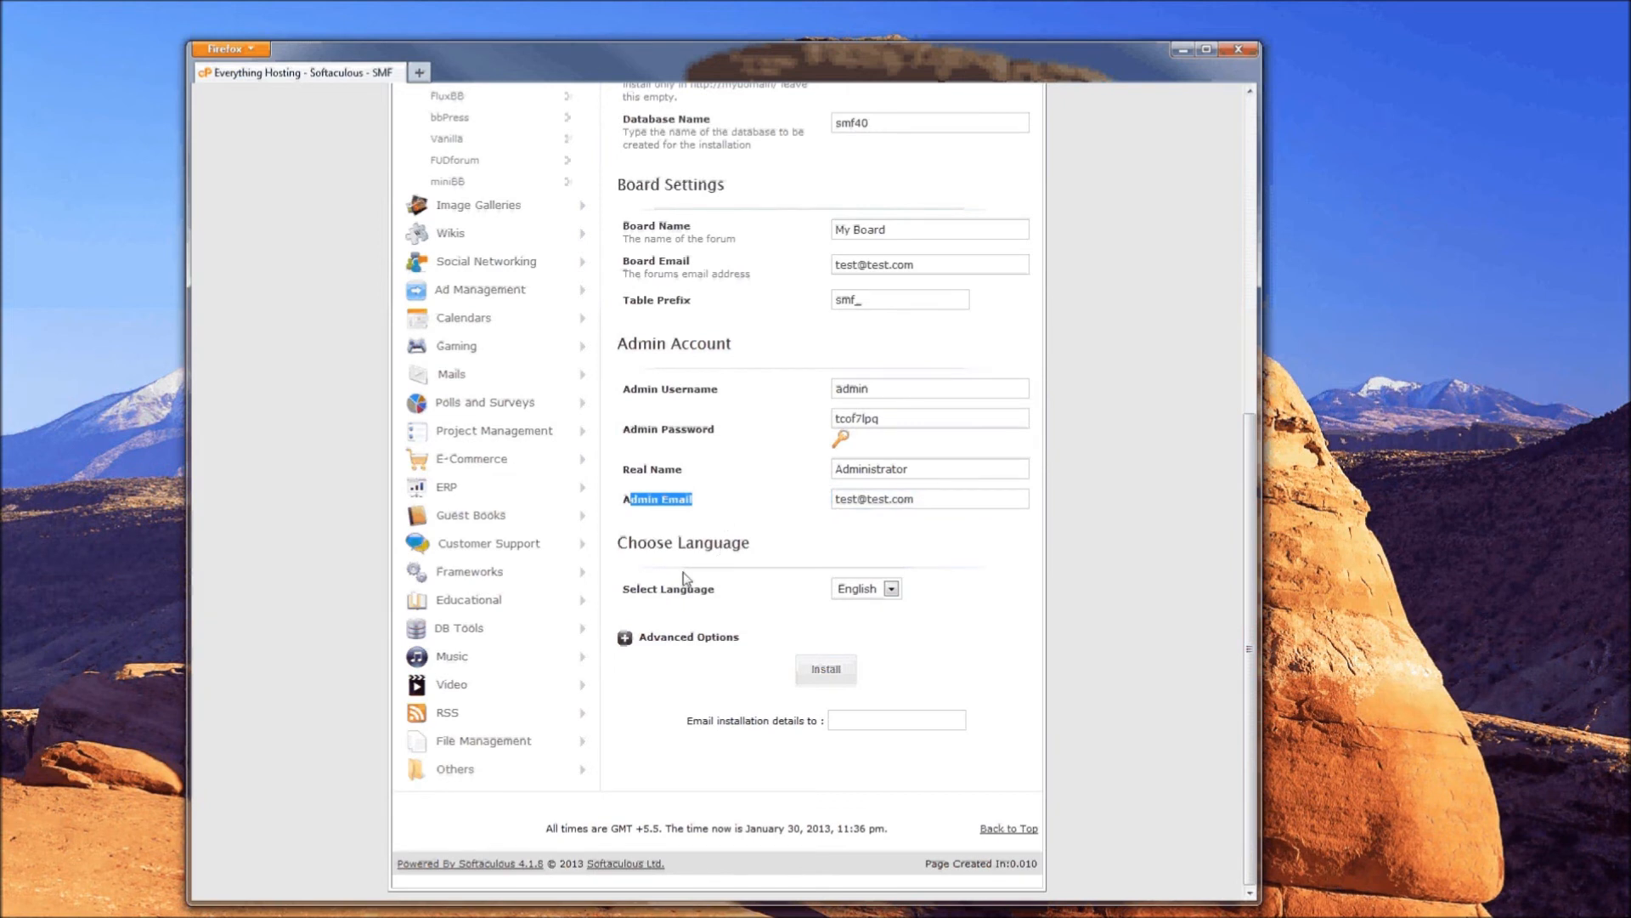
drag(621, 542, 778, 585)
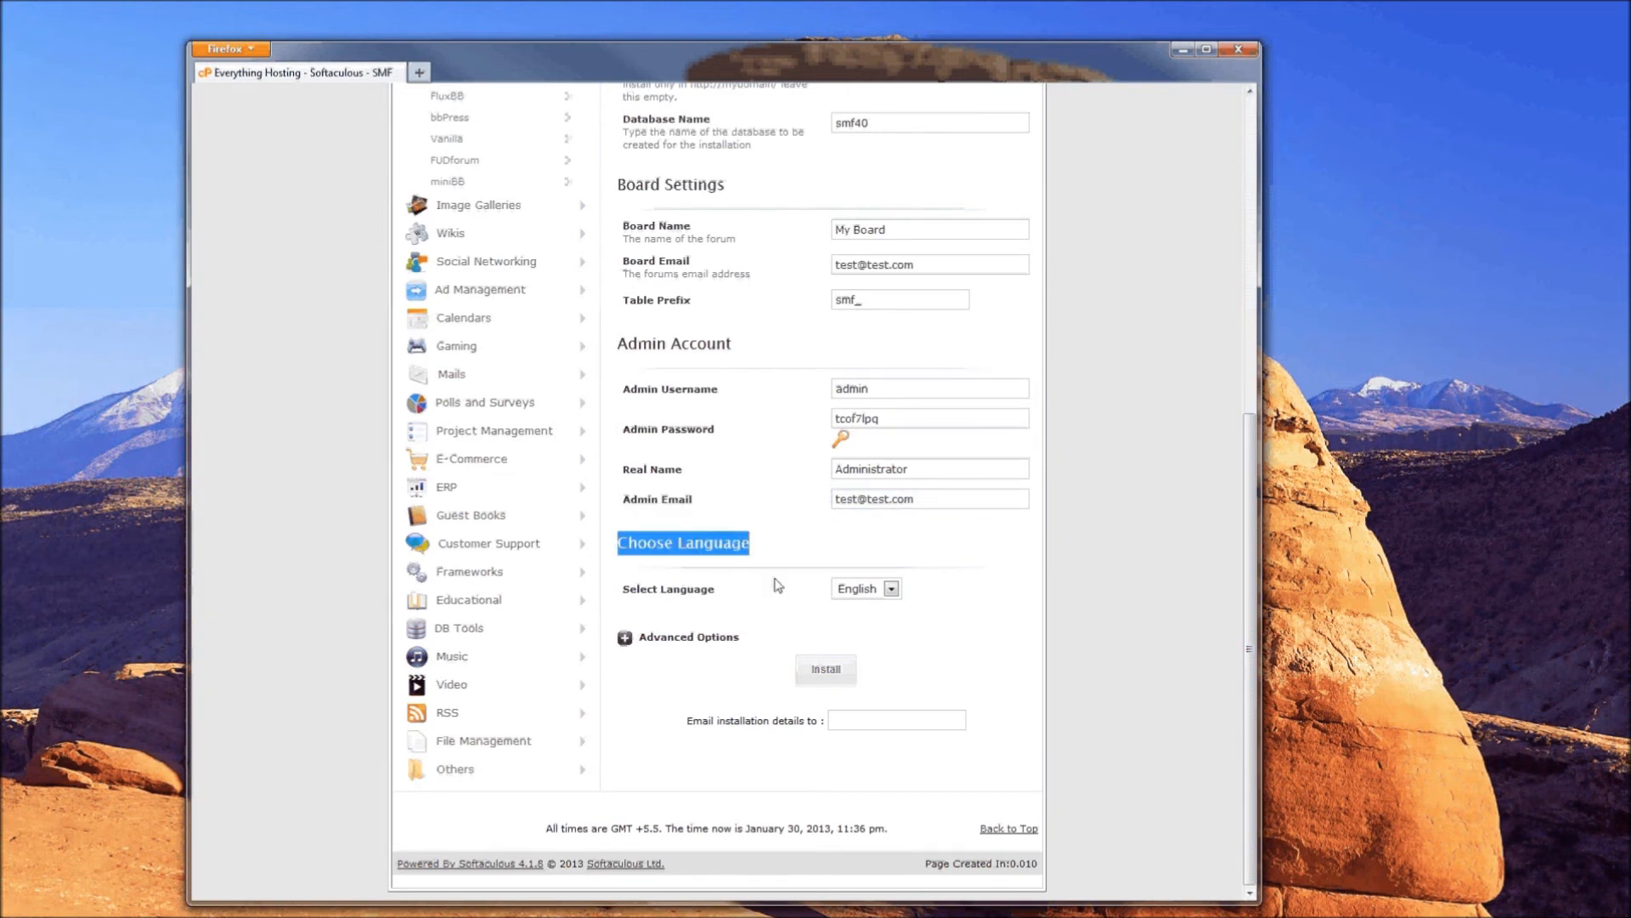
- Keep English as the forum language
click(892, 589)
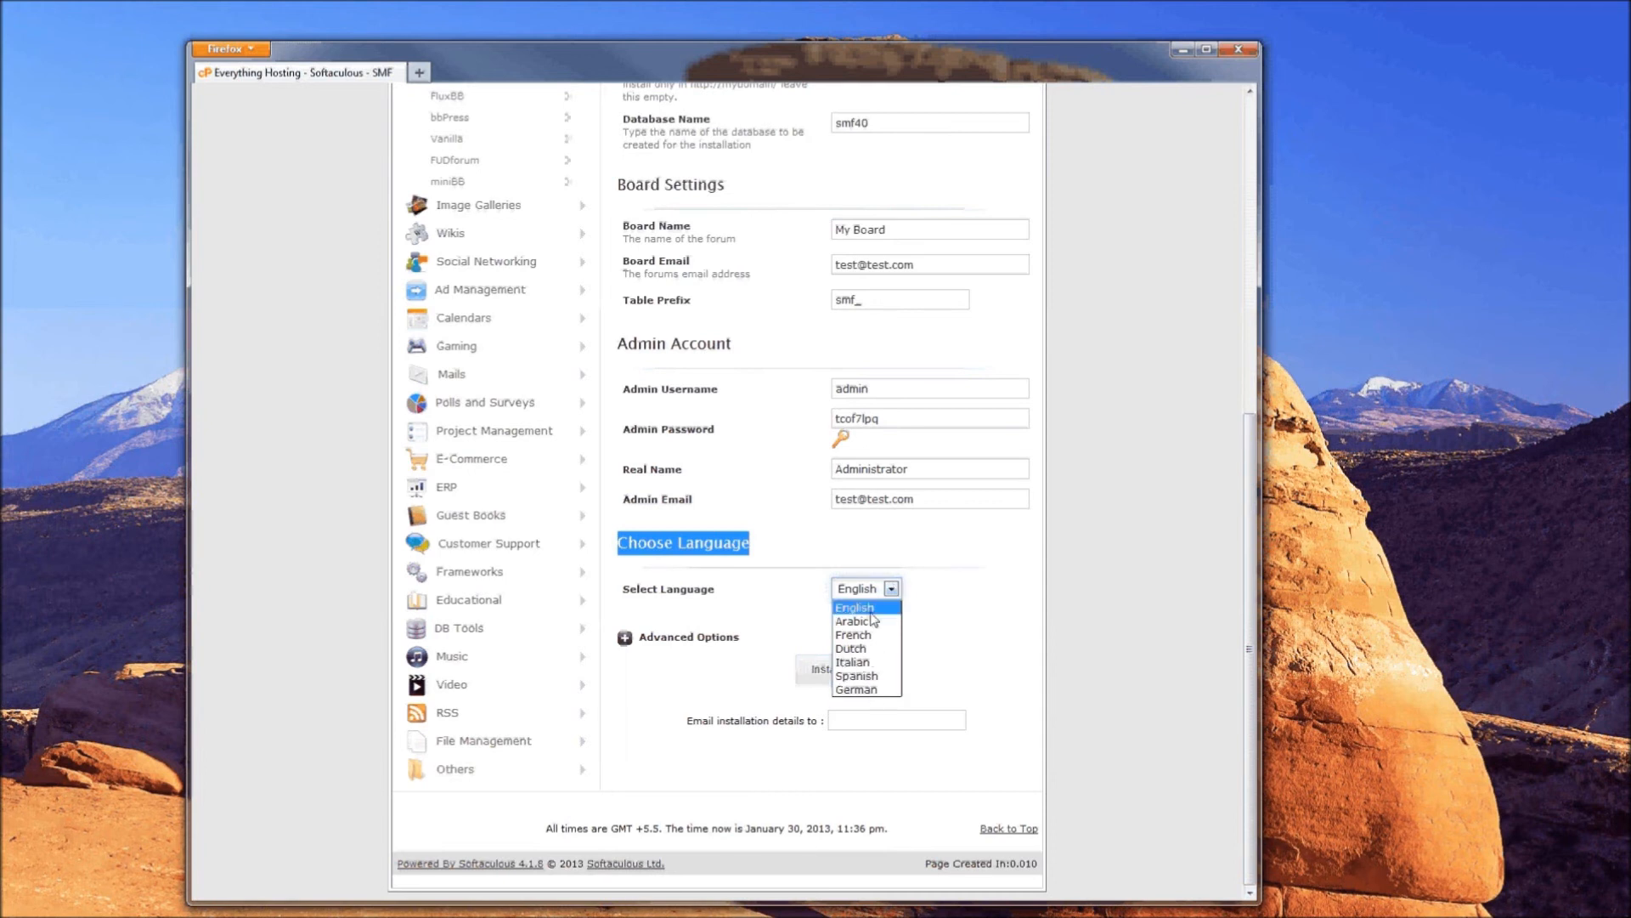
click(871, 612)
click(759, 605)
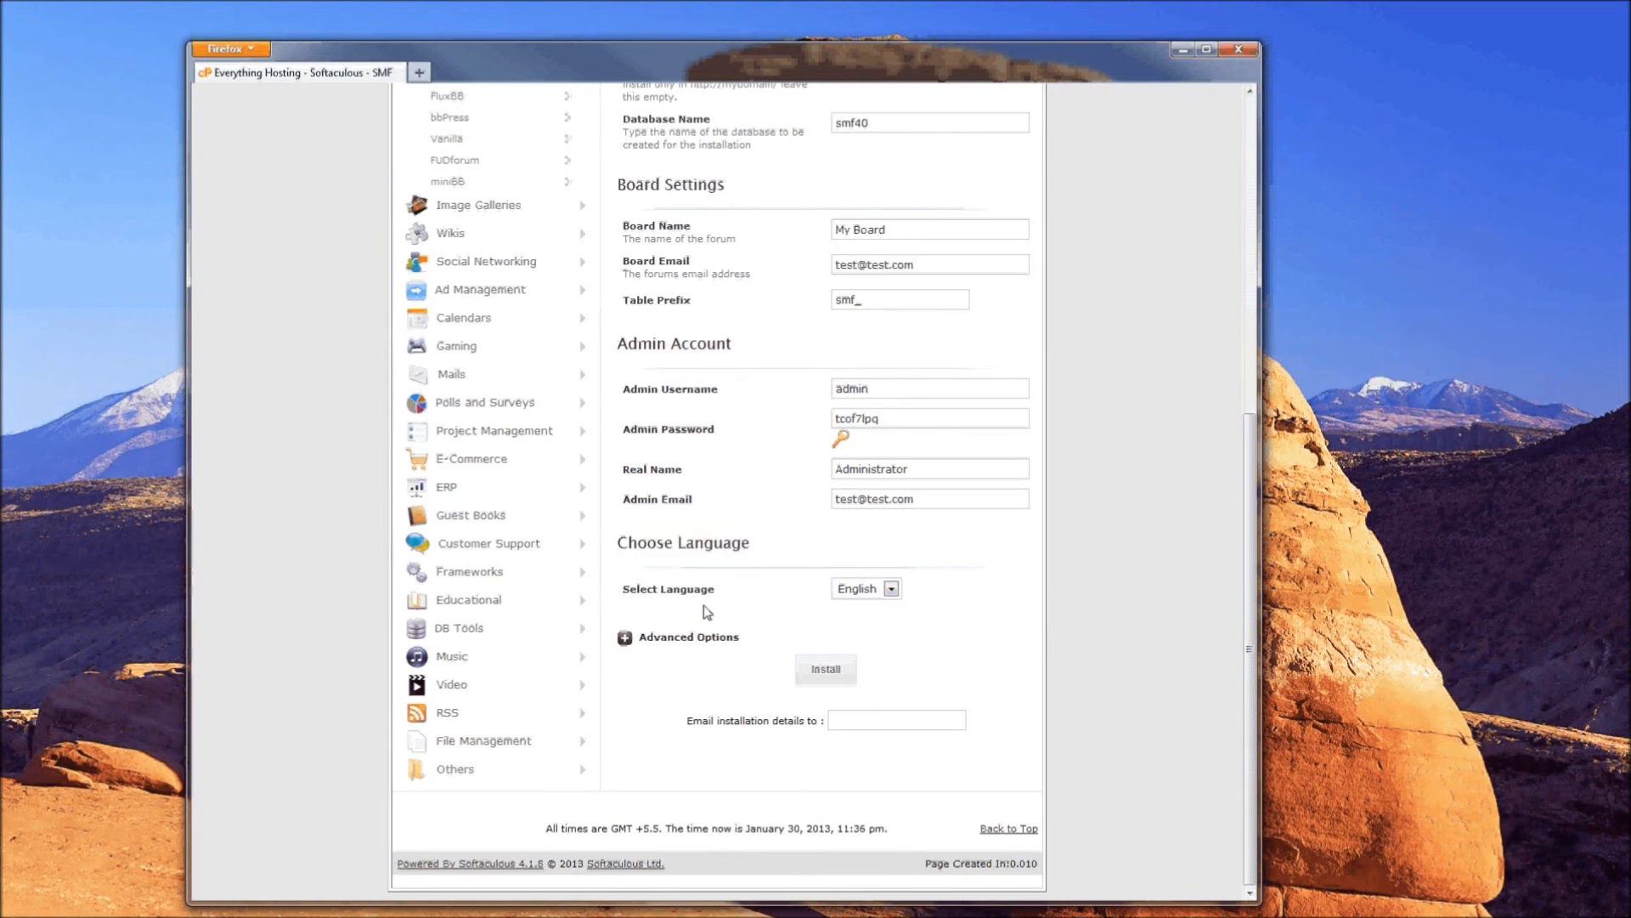
- Turn on Disable Update Notifications under Advanced Options, then collapse the section
click(626, 639)
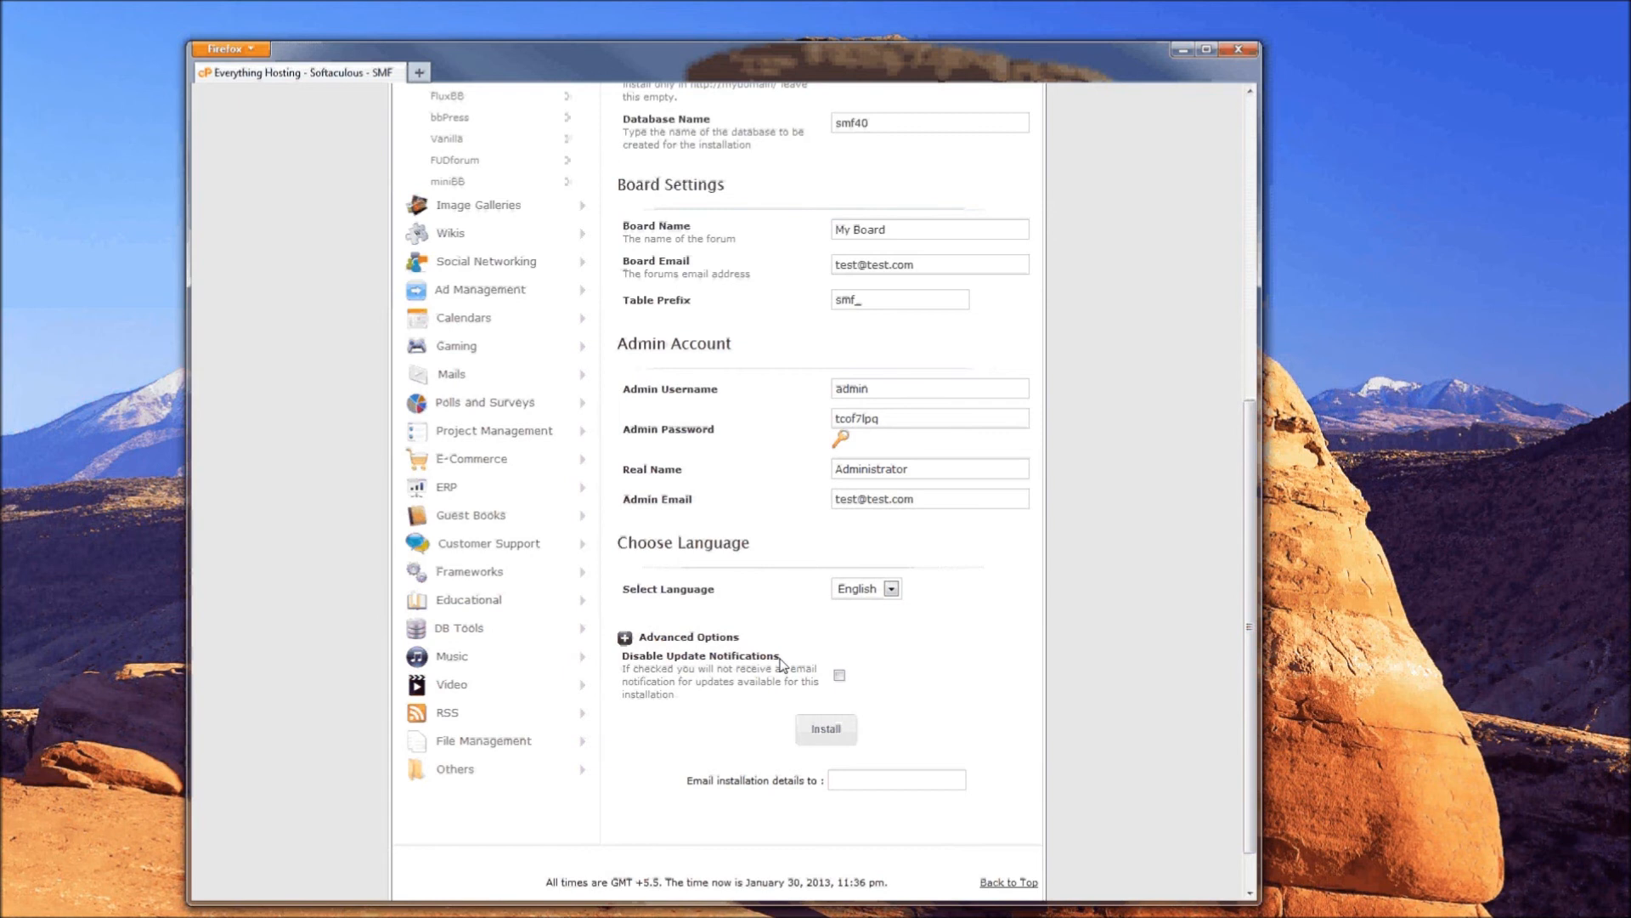
click(840, 677)
click(625, 638)
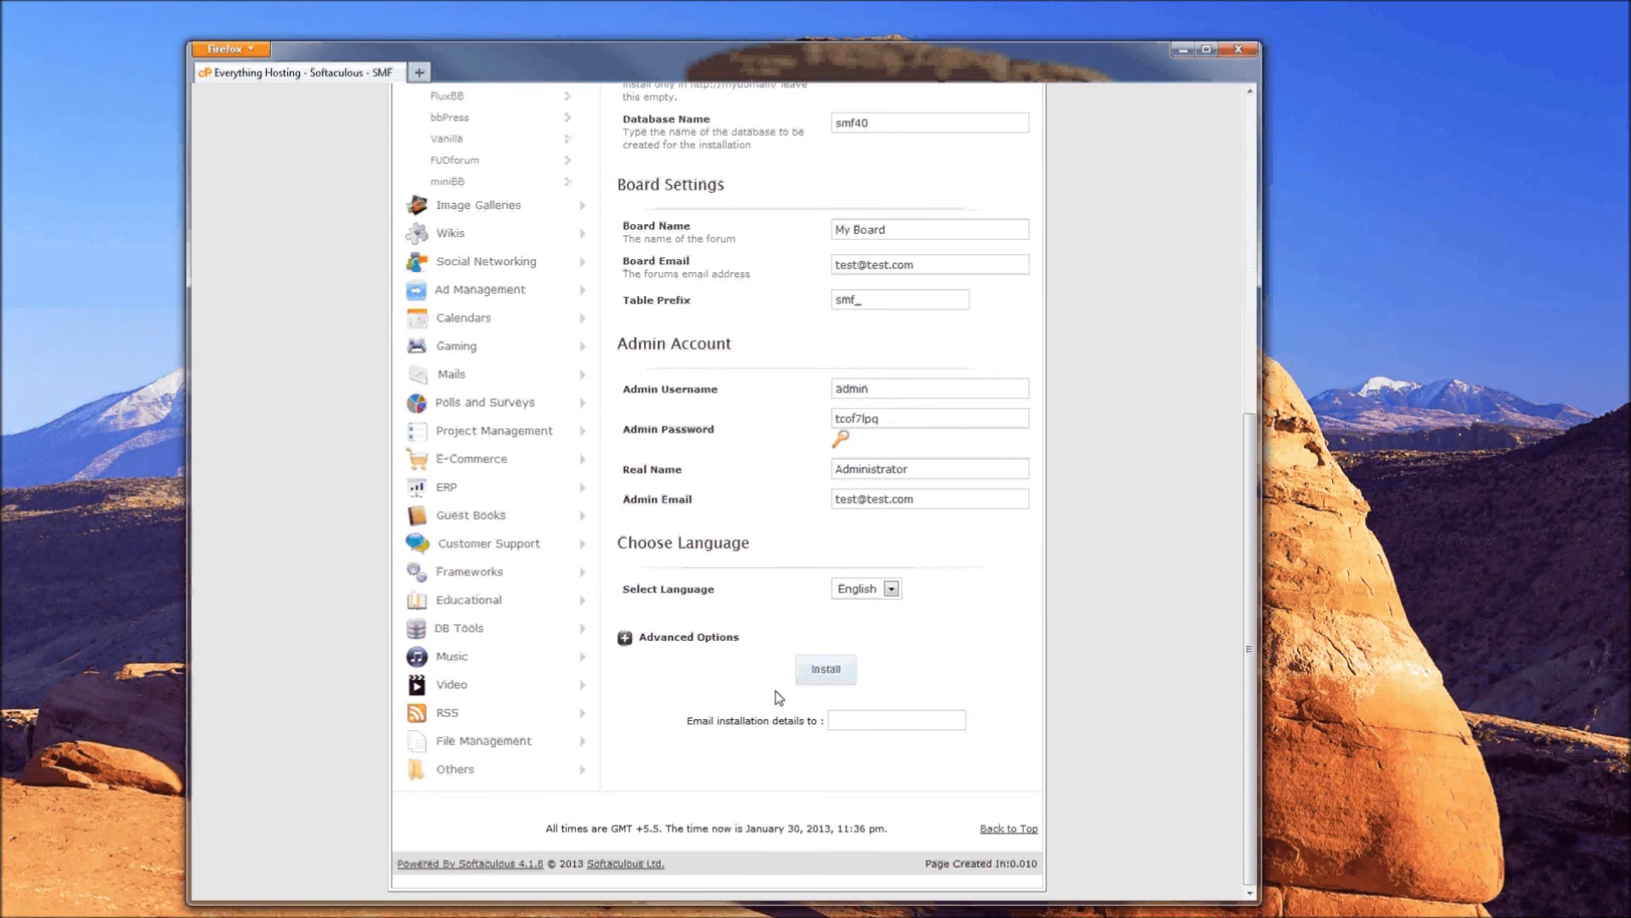
drag(686, 722, 824, 721)
click(709, 718)
drag(709, 719, 817, 720)
click(857, 722)
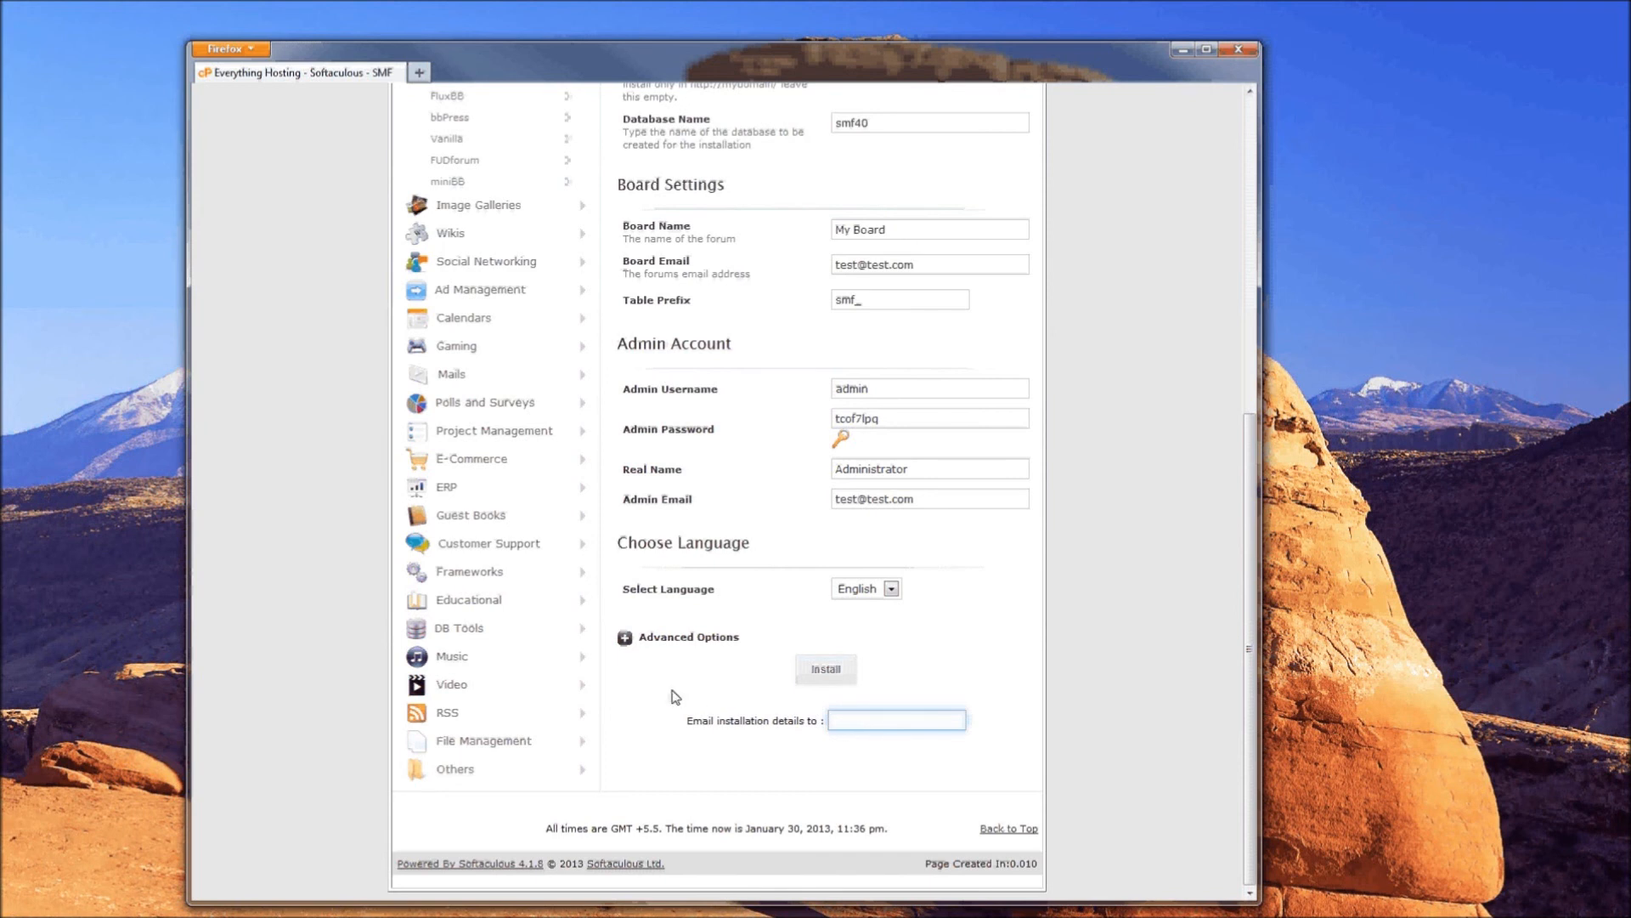
- Install SMF and wait until 100% for the success page with the administrative URL
click(828, 670)
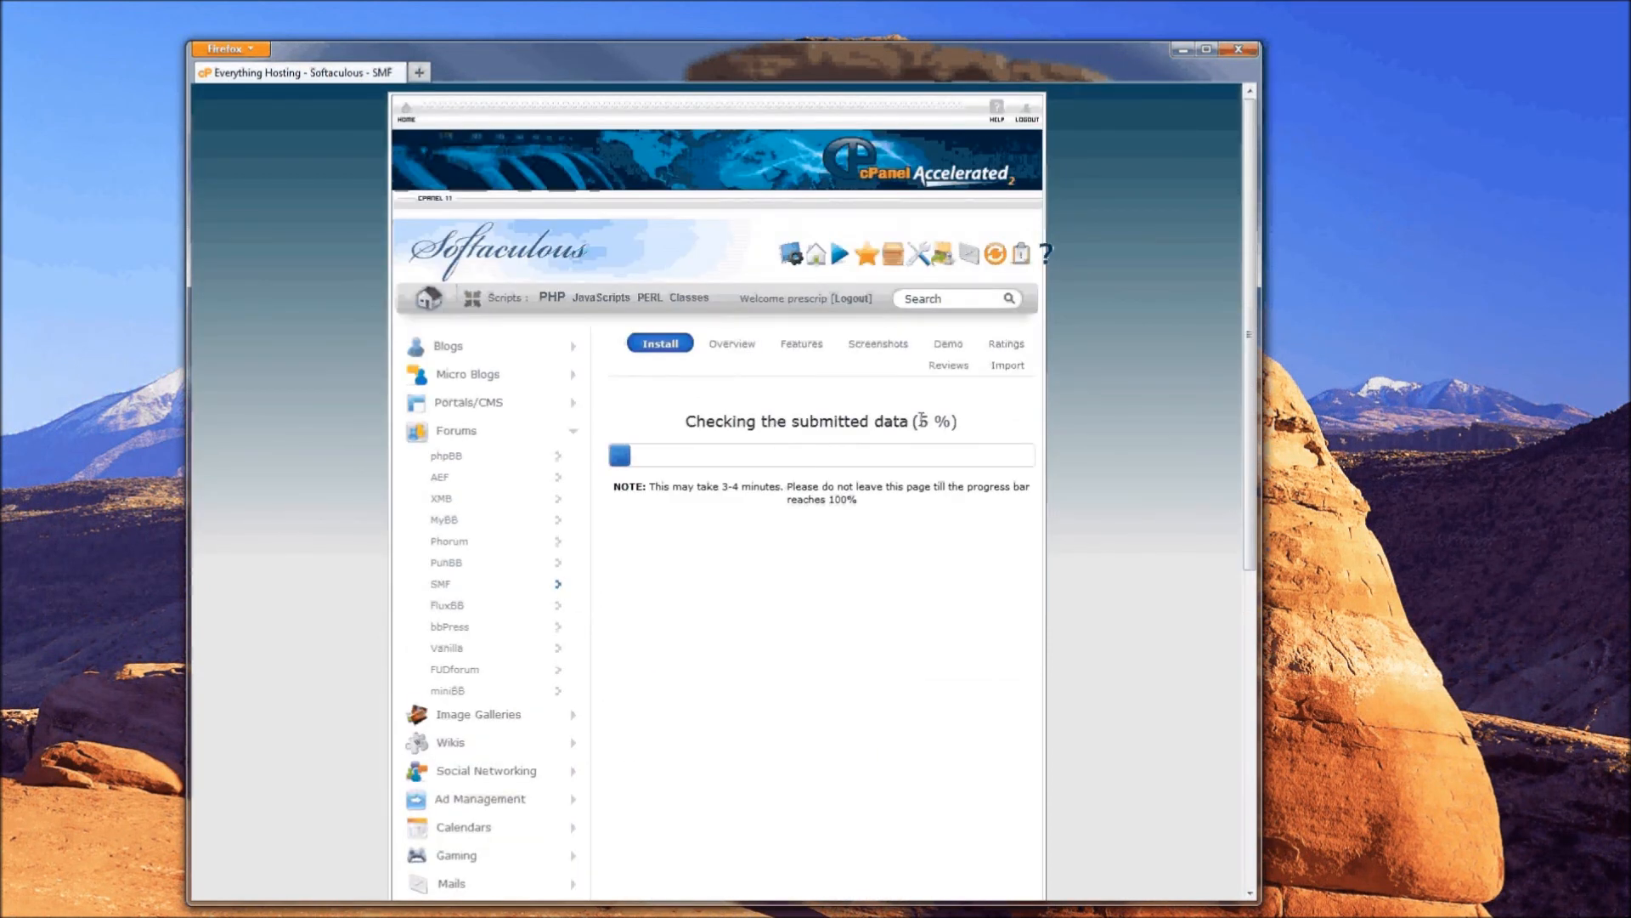
drag(916, 421, 937, 605)
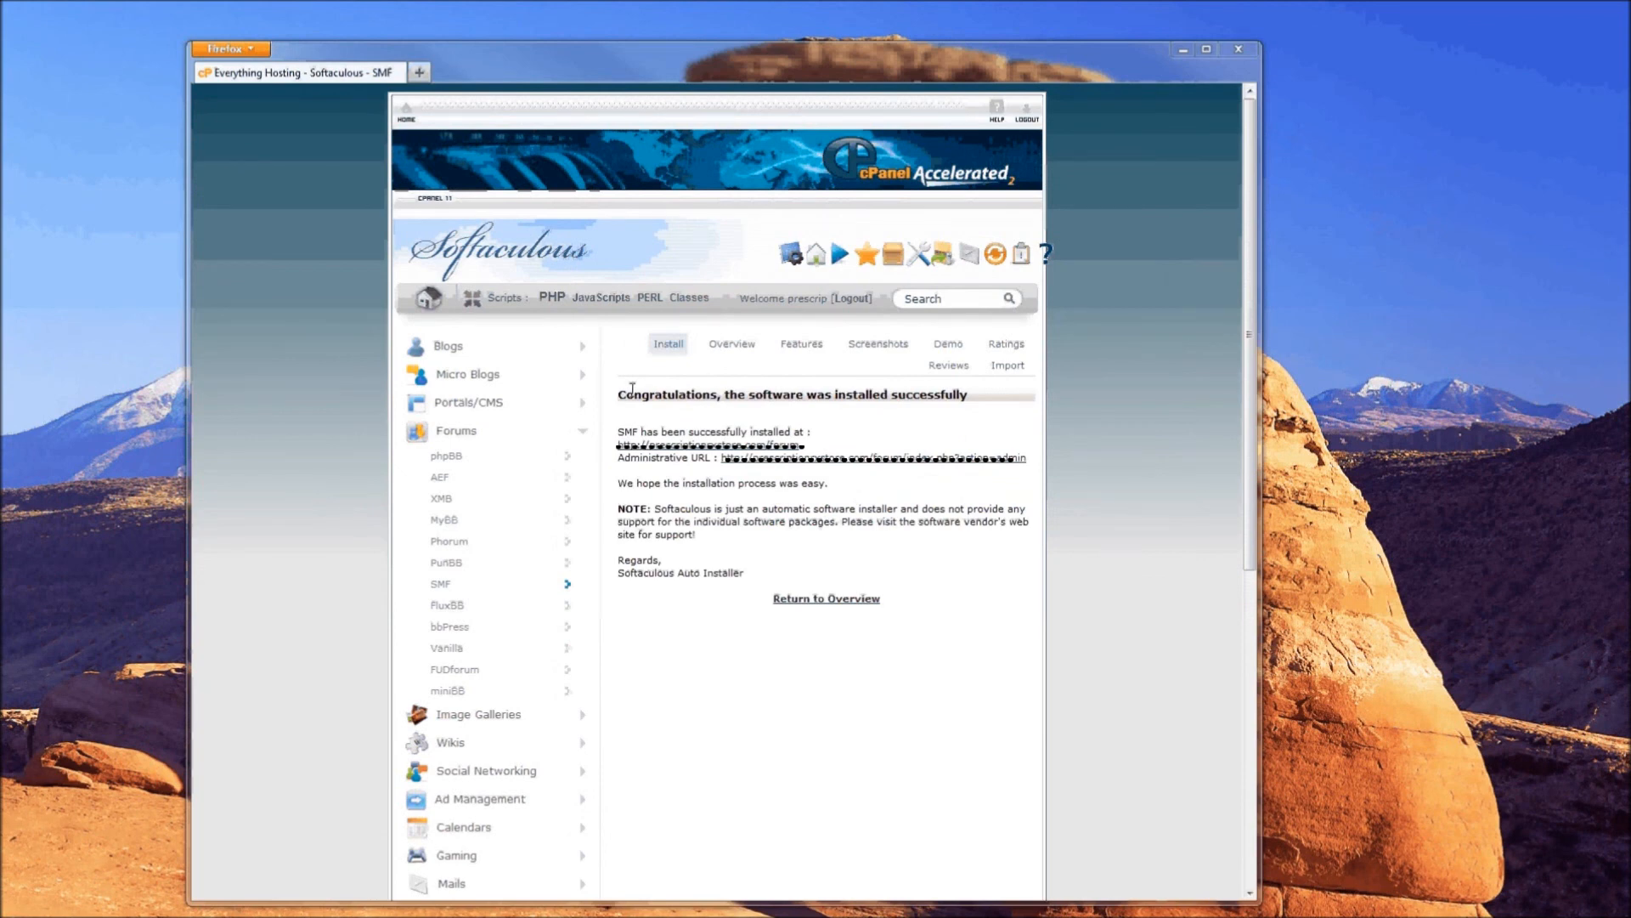
drag(618, 395, 974, 396)
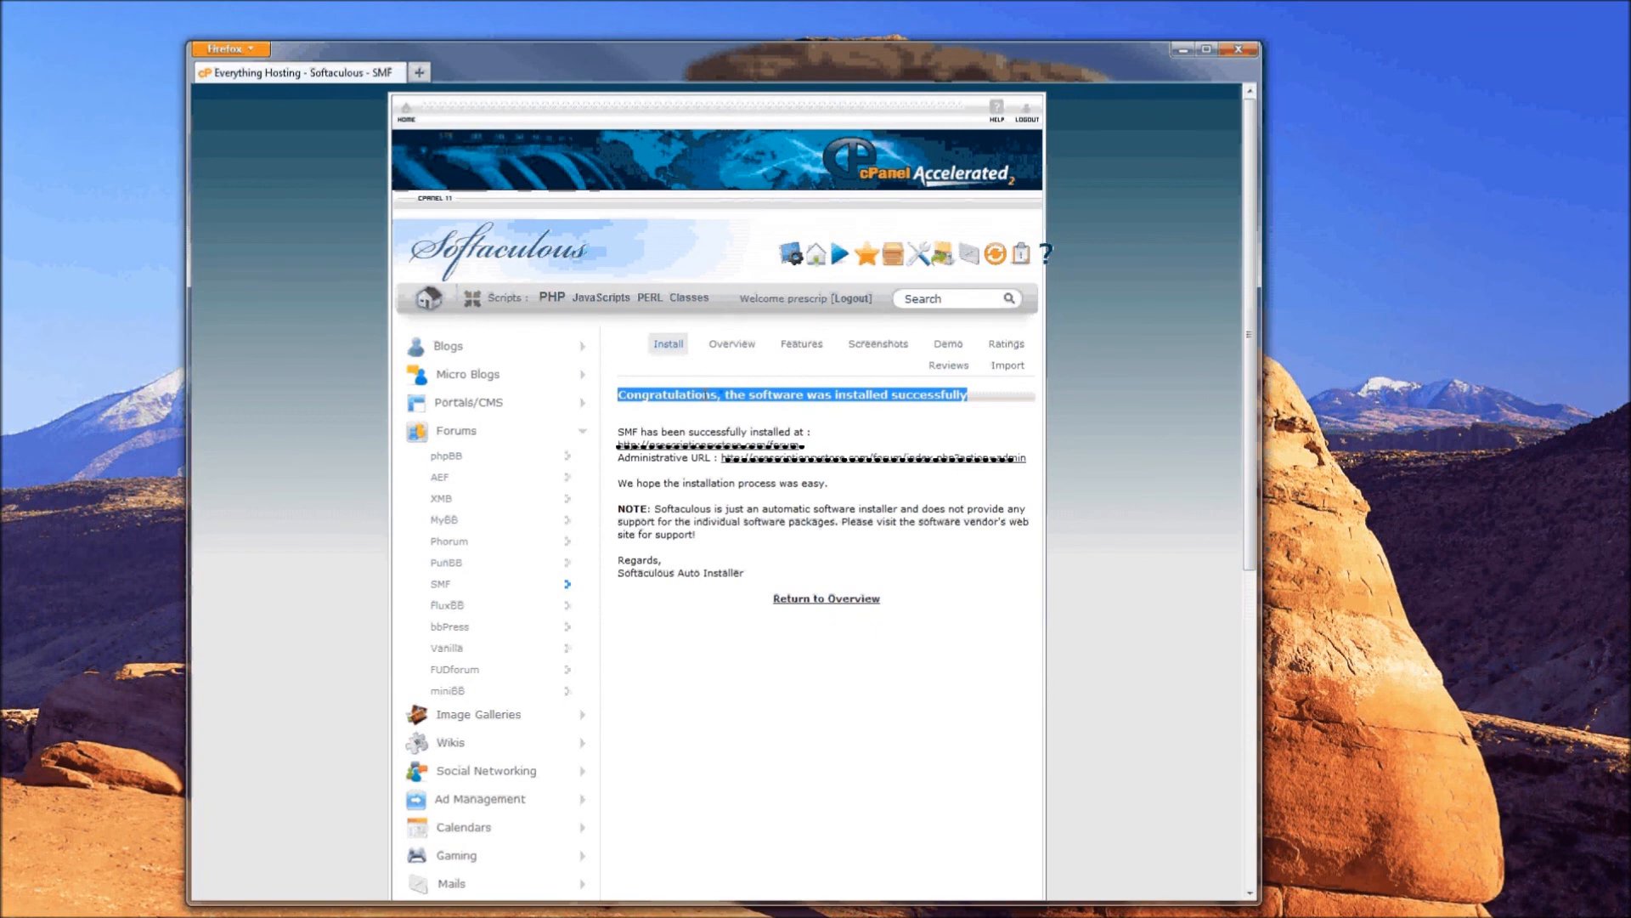